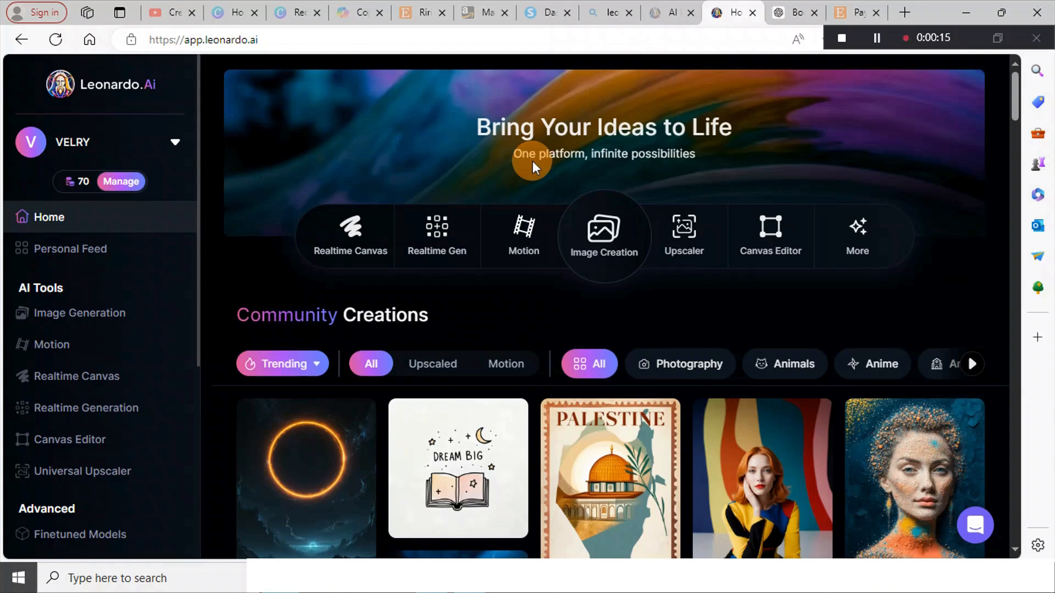
Look over the home page and open the Image Generation tool
scroll(556, 158, down, 1)
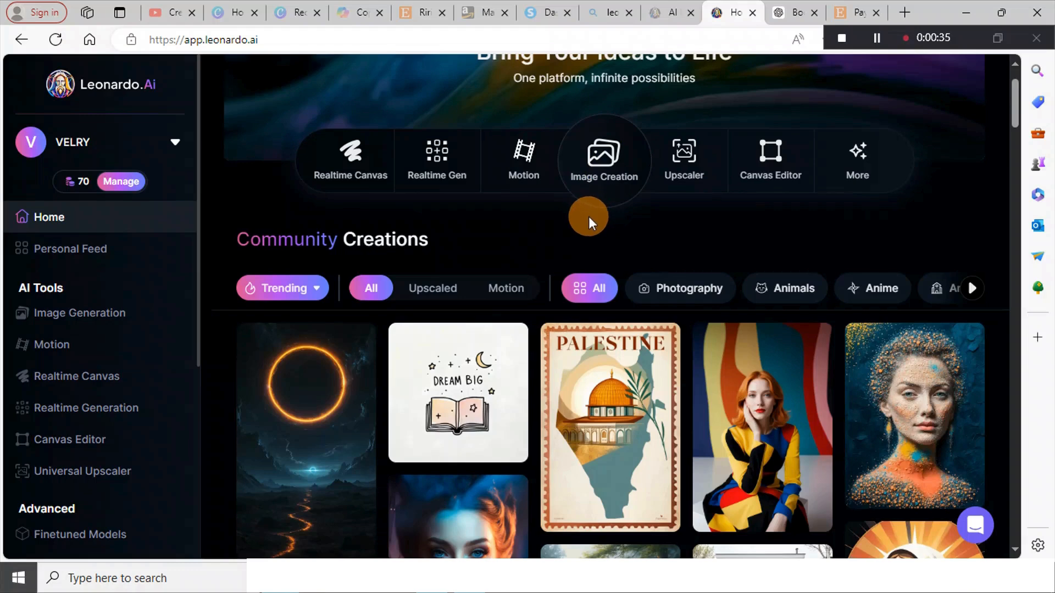
scroll(670, 239, down, 1)
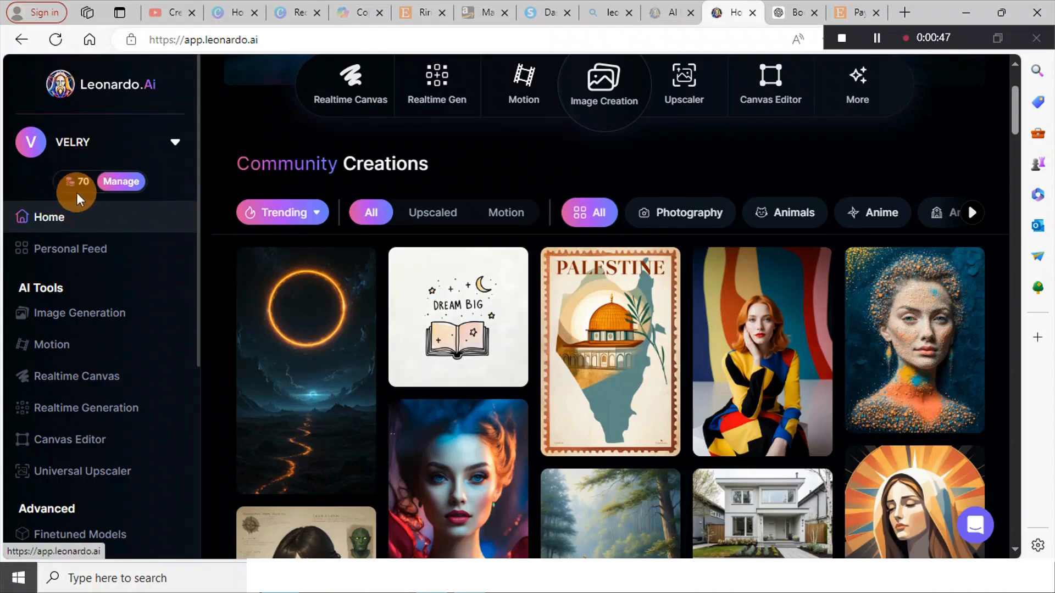
mouse_move(71, 191)
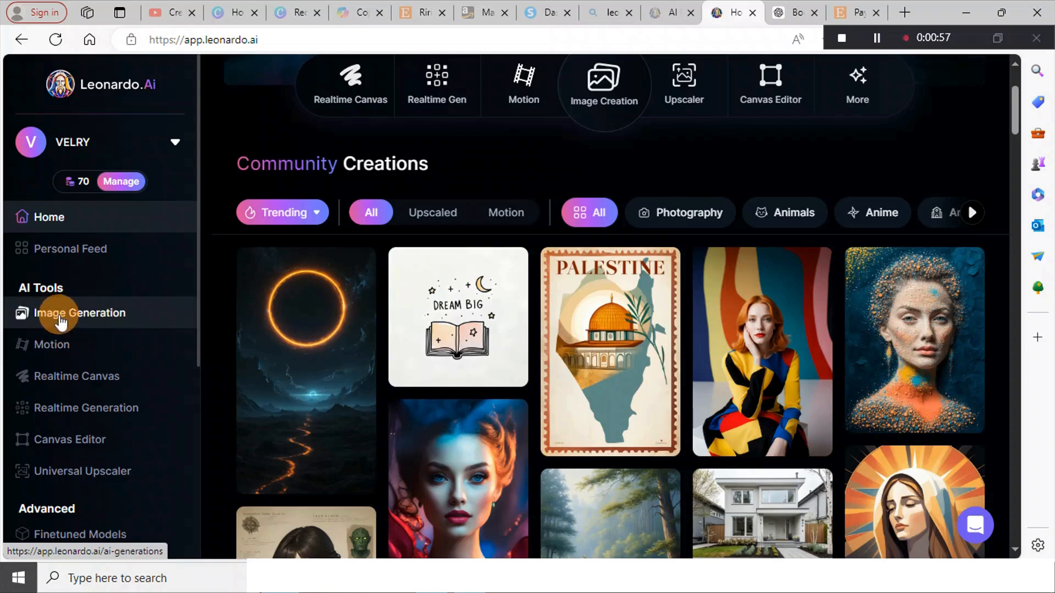
click(110, 325)
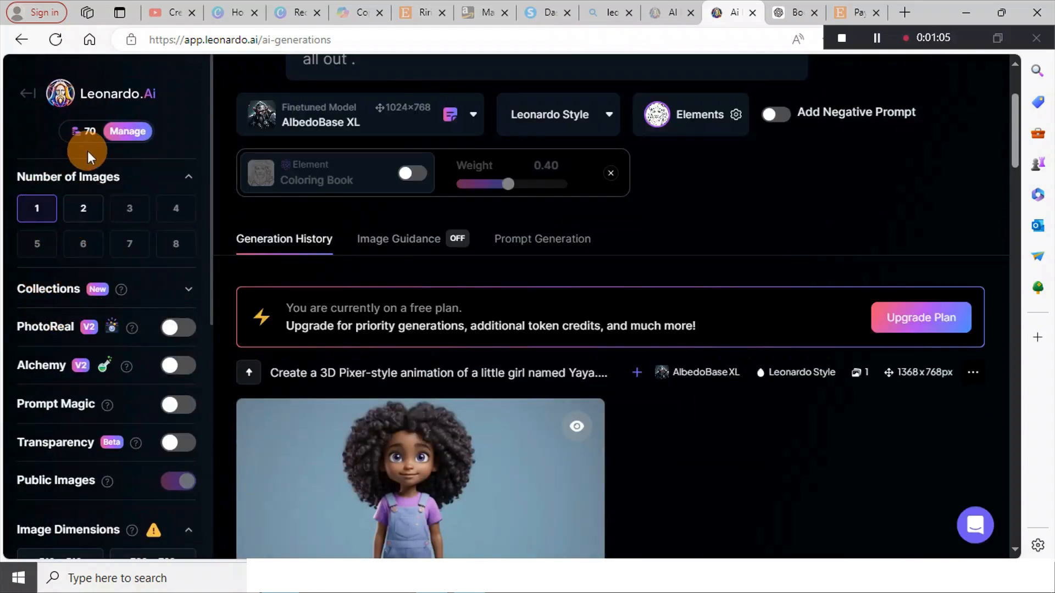
Try the number-of-images options, and switch off Legacy Mode to examine the newer interface's generation settings
click(98, 212)
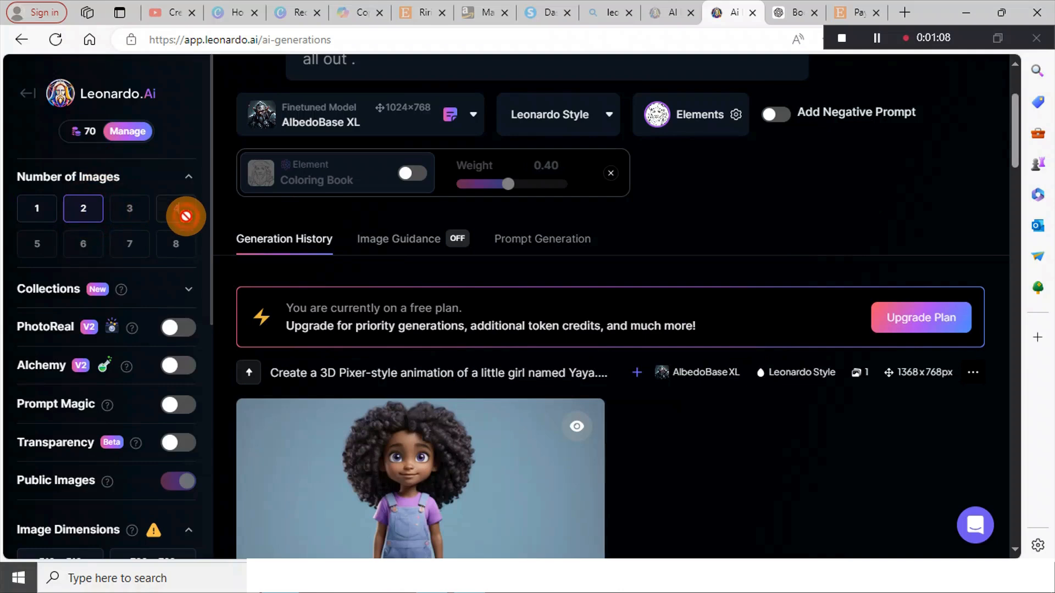
click(39, 209)
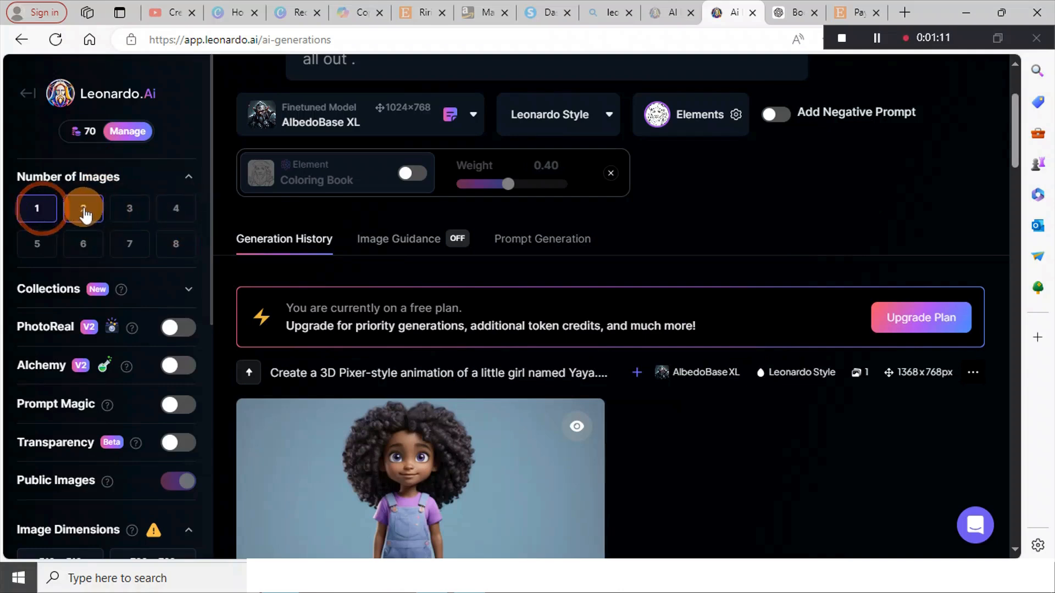
scroll(978, 261, up, 3)
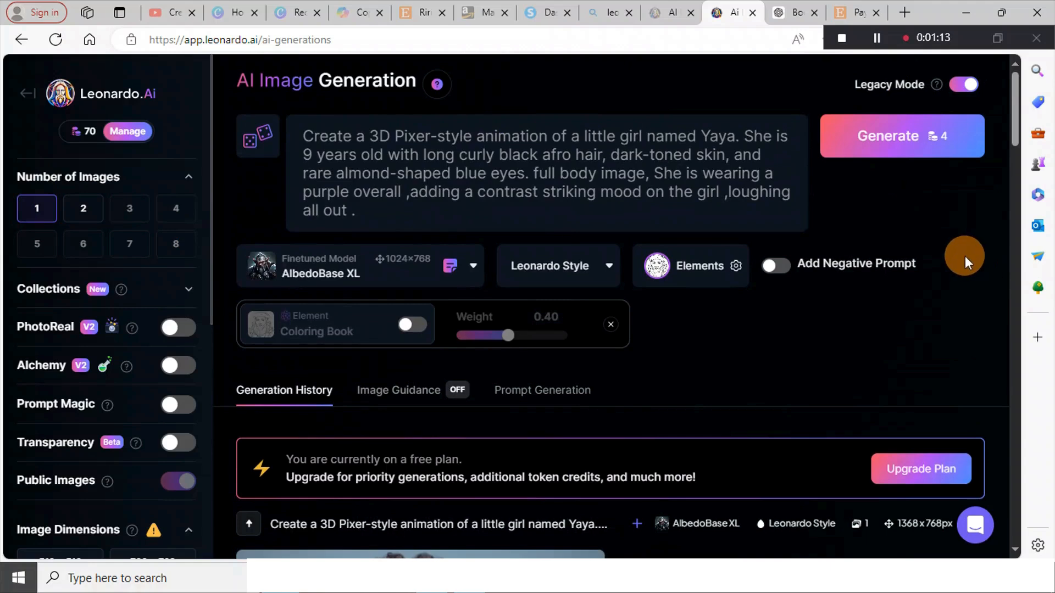
click(965, 93)
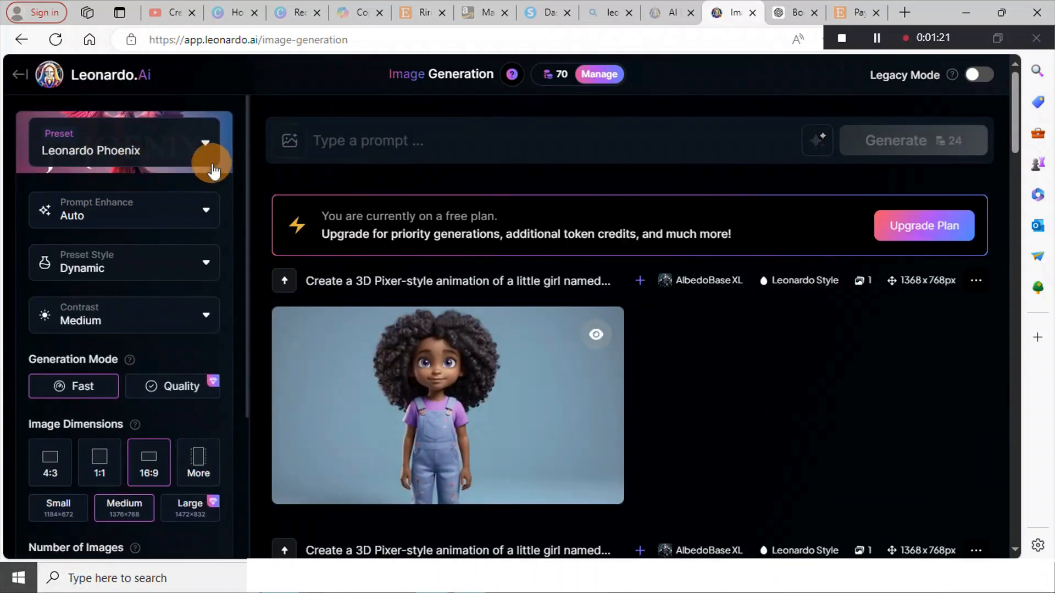
scroll(160, 351, down, 4)
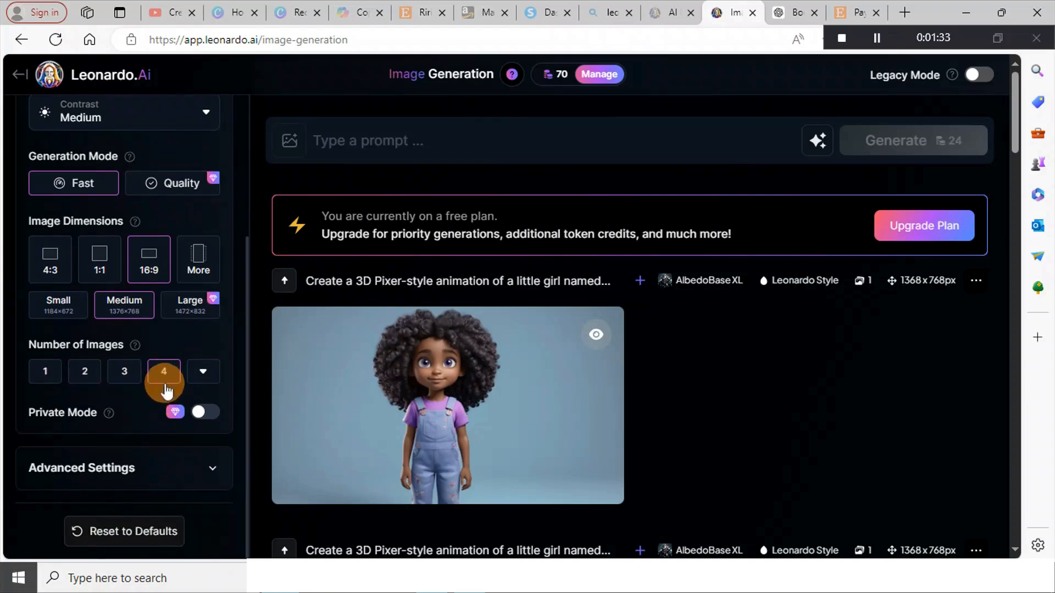
scroll(181, 385, up, 4)
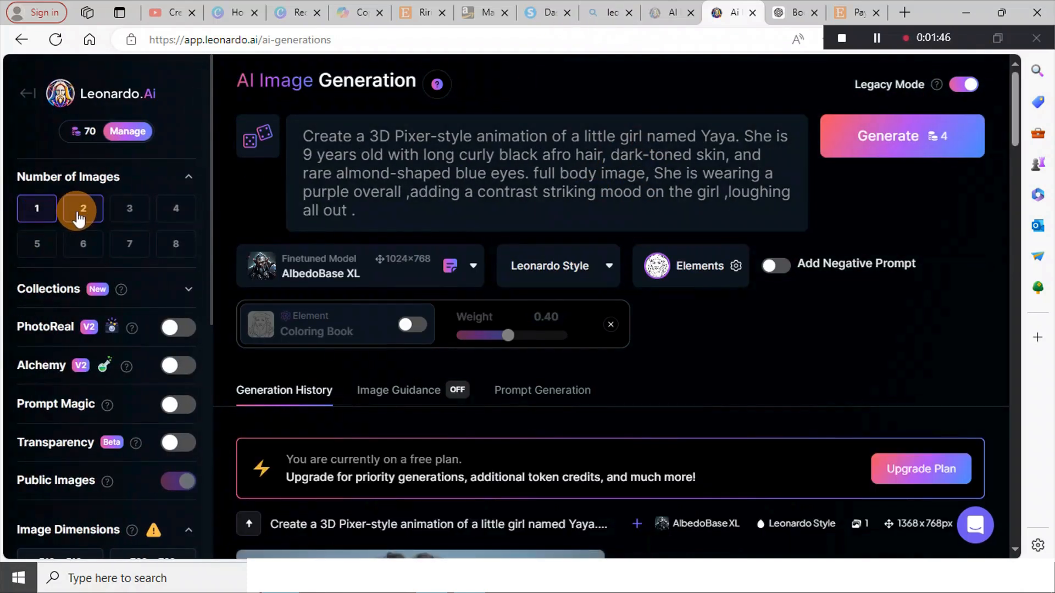
Set the number of images to 2 and the image dimensions to 1024 × 1024
click(80, 213)
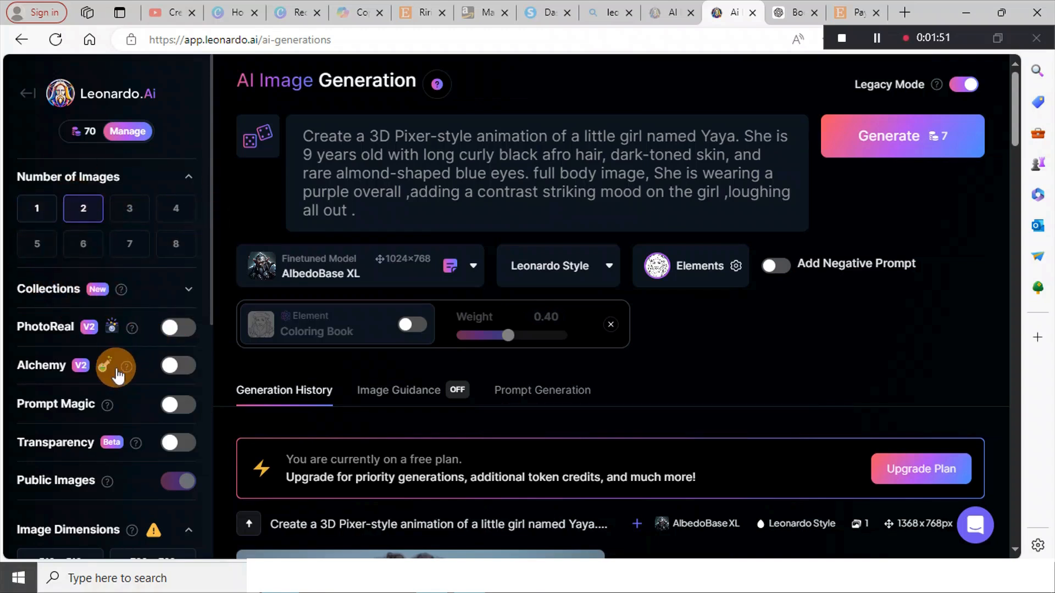
scroll(116, 373, down, 3)
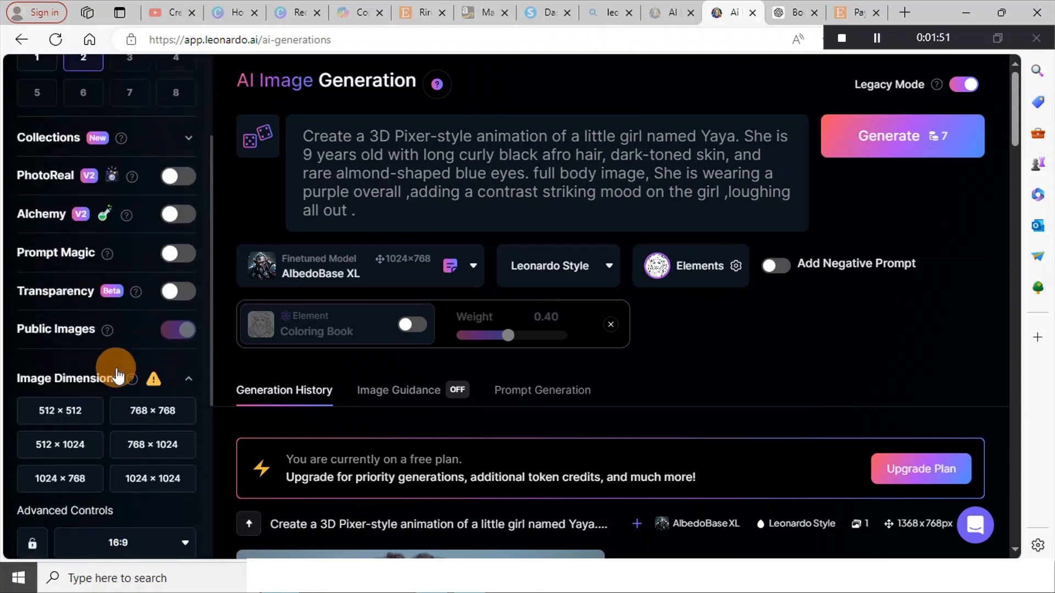
click(139, 482)
scroll(171, 407, down, 4)
scroll(87, 439, up, 2)
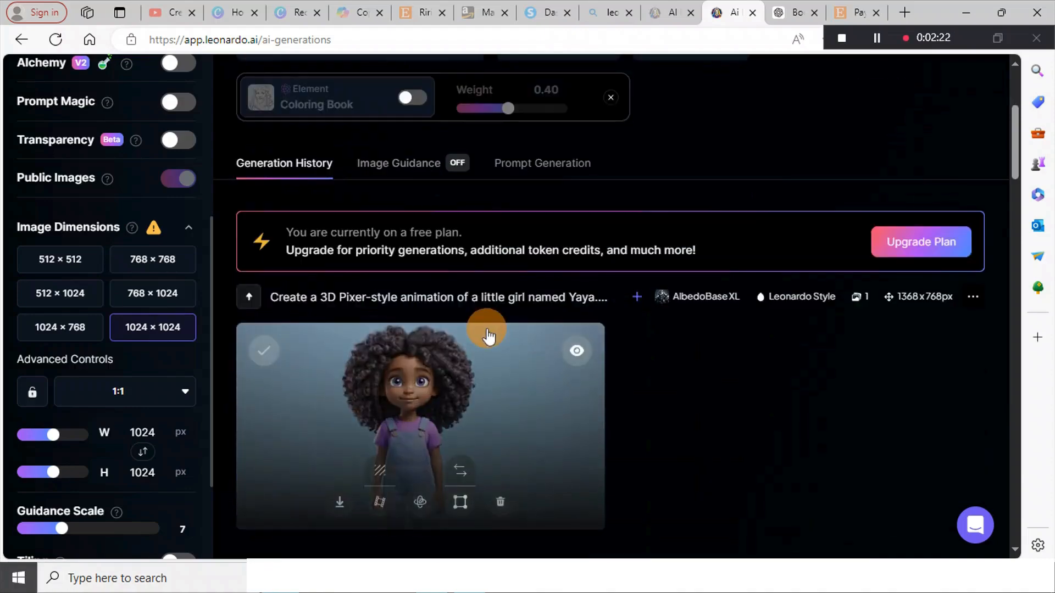
Examine the previously generated images of the girl throughout the generation history
scroll(488, 330, down, 10)
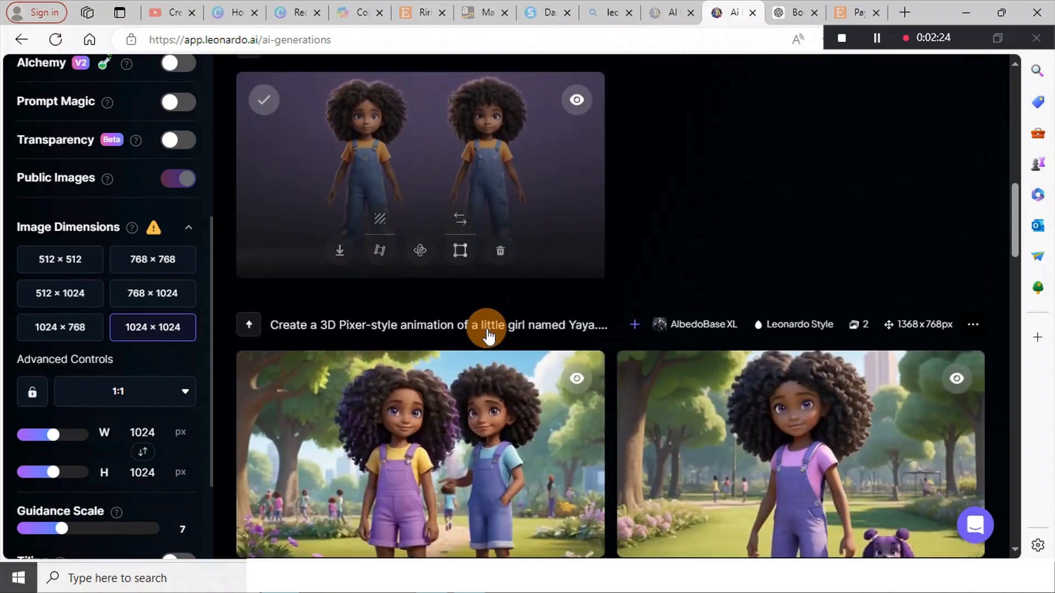
scroll(488, 333, down, 3)
scroll(549, 401, down, 4)
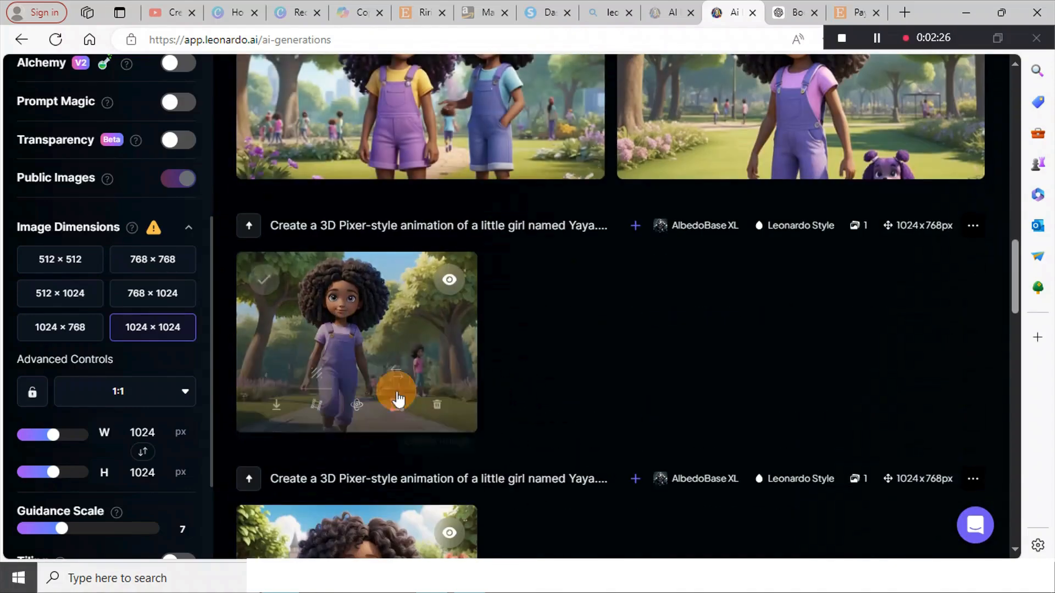
scroll(418, 438, down, 4)
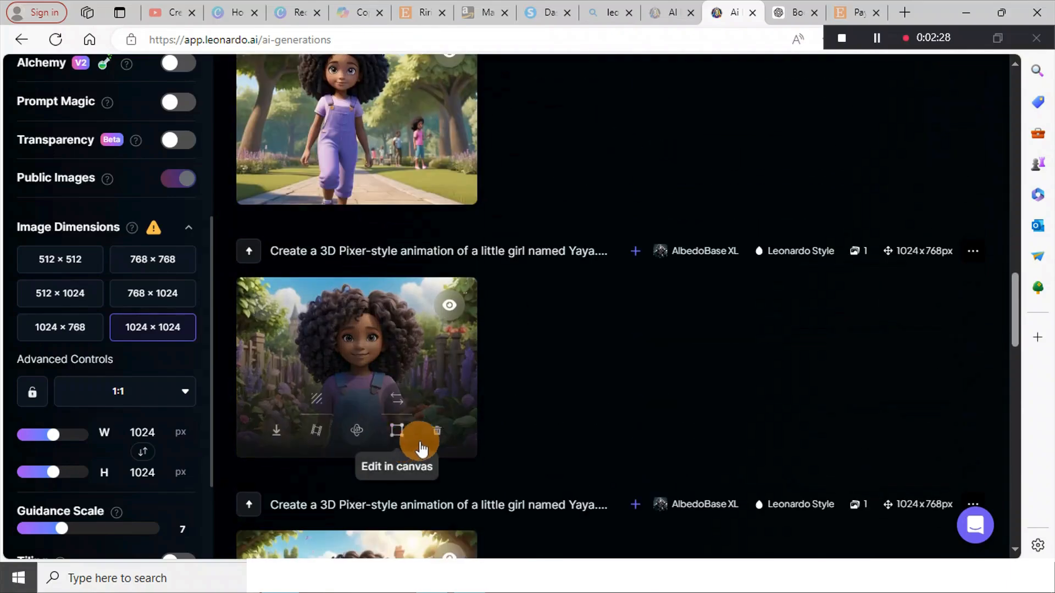
scroll(520, 440, down, 11)
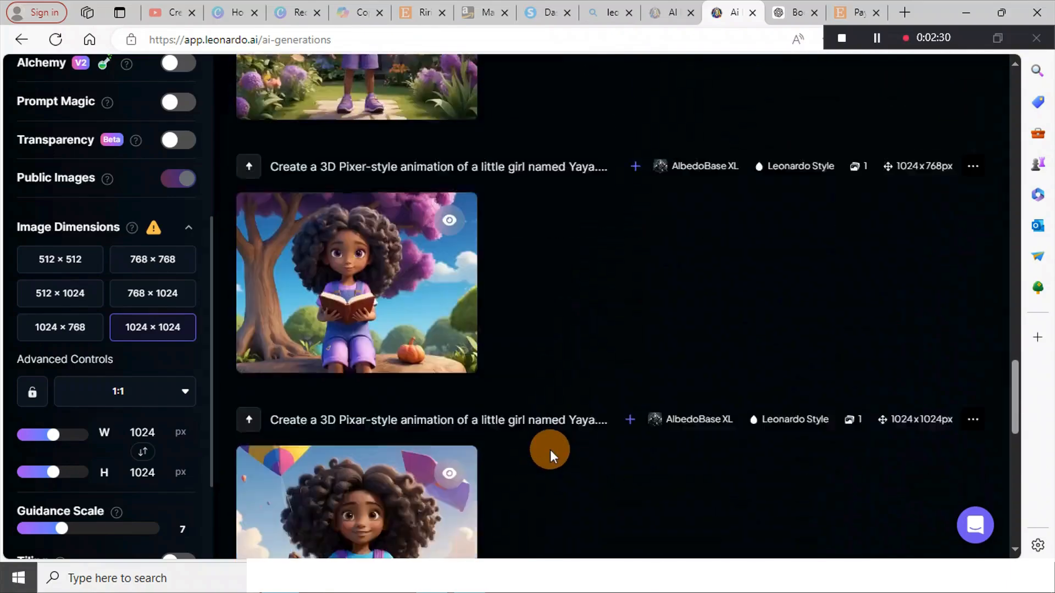
scroll(550, 450, down, 7)
scroll(549, 449, down, 4)
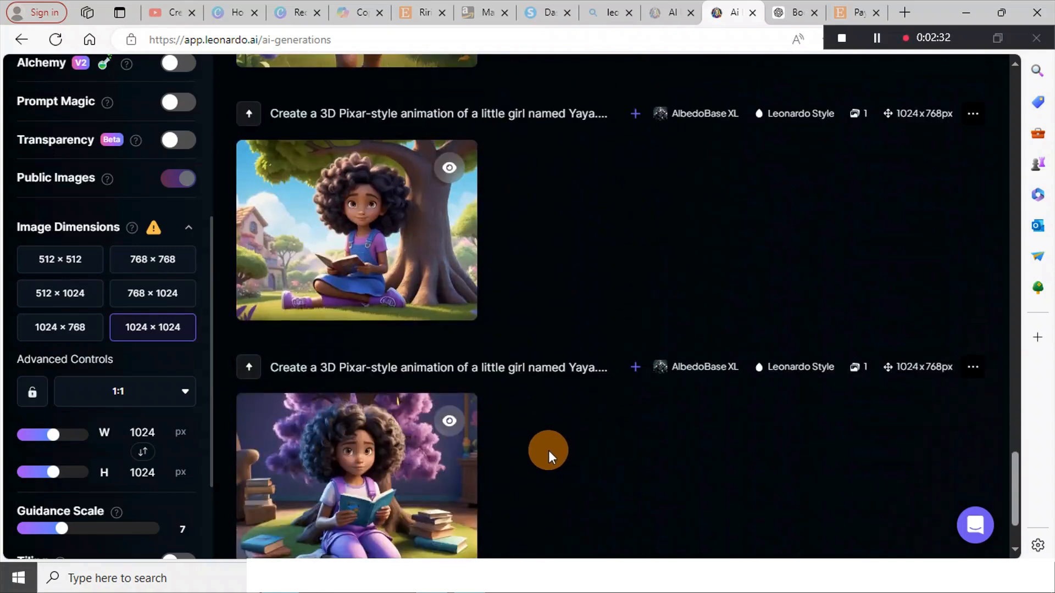
scroll(548, 450, down, 2)
mouse_move(277, 404)
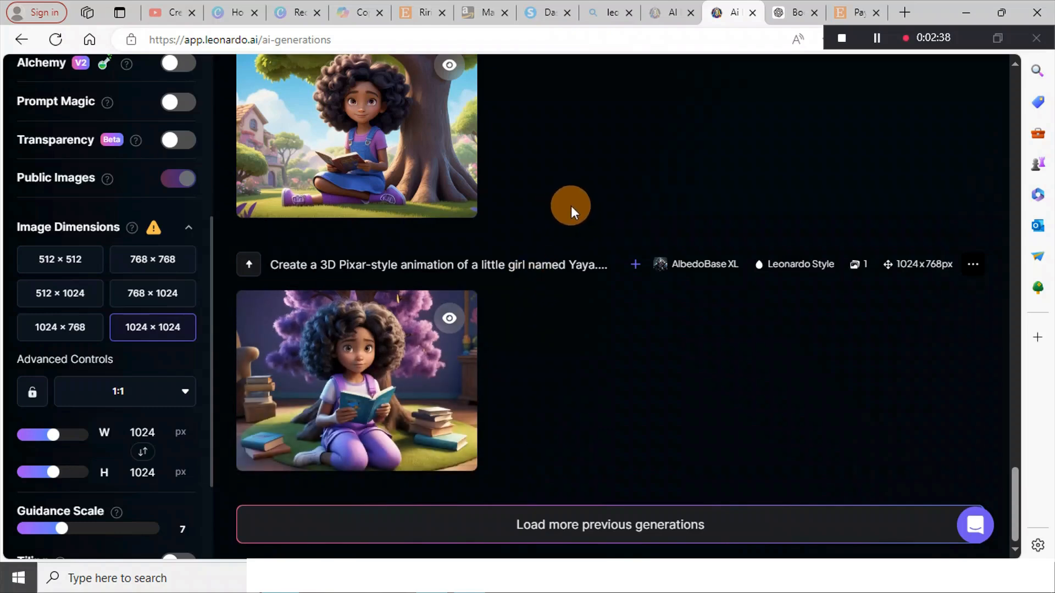
scroll(571, 206, up, 4)
scroll(569, 209, up, 10)
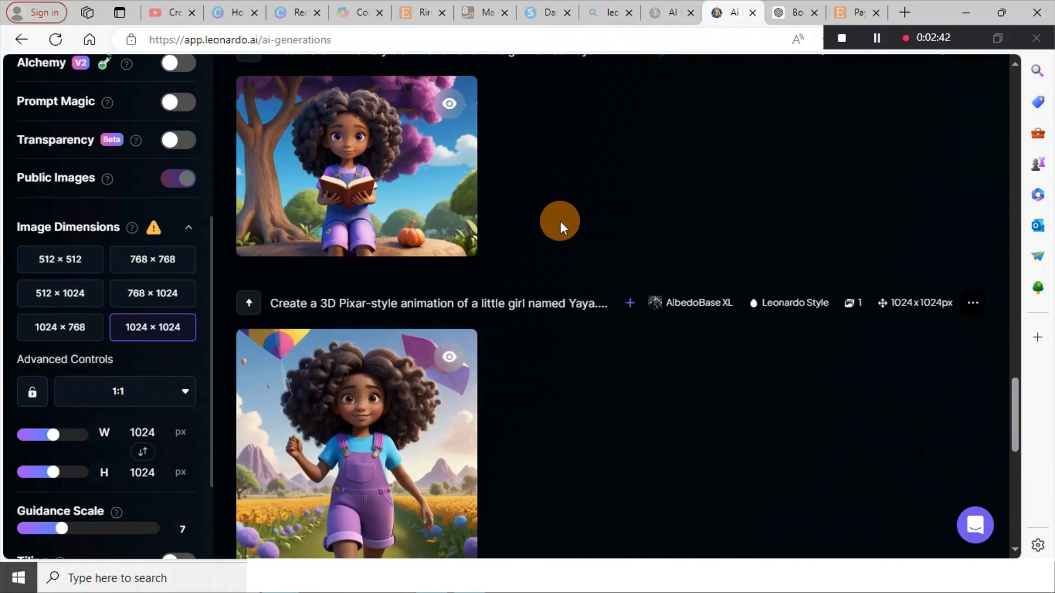
scroll(559, 221, up, 4)
scroll(431, 202, up, 5)
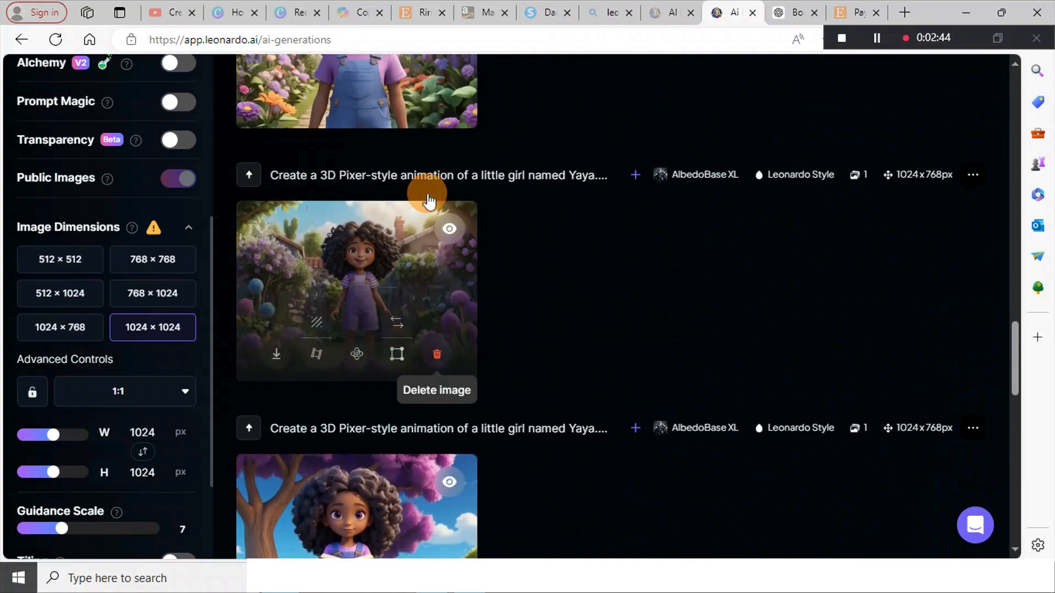
scroll(459, 261, up, 10)
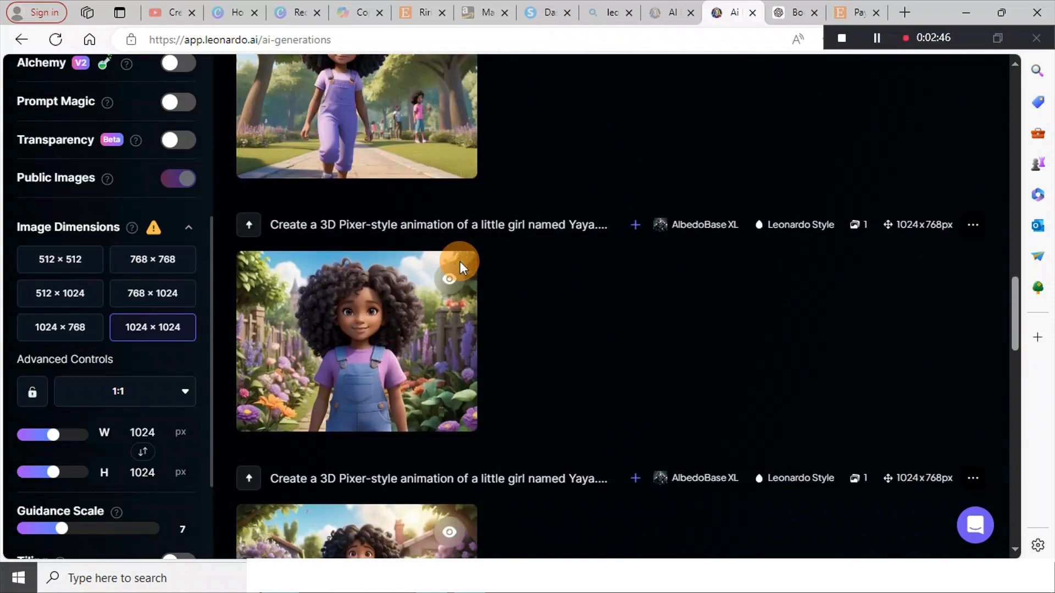
scroll(456, 258, up, 5)
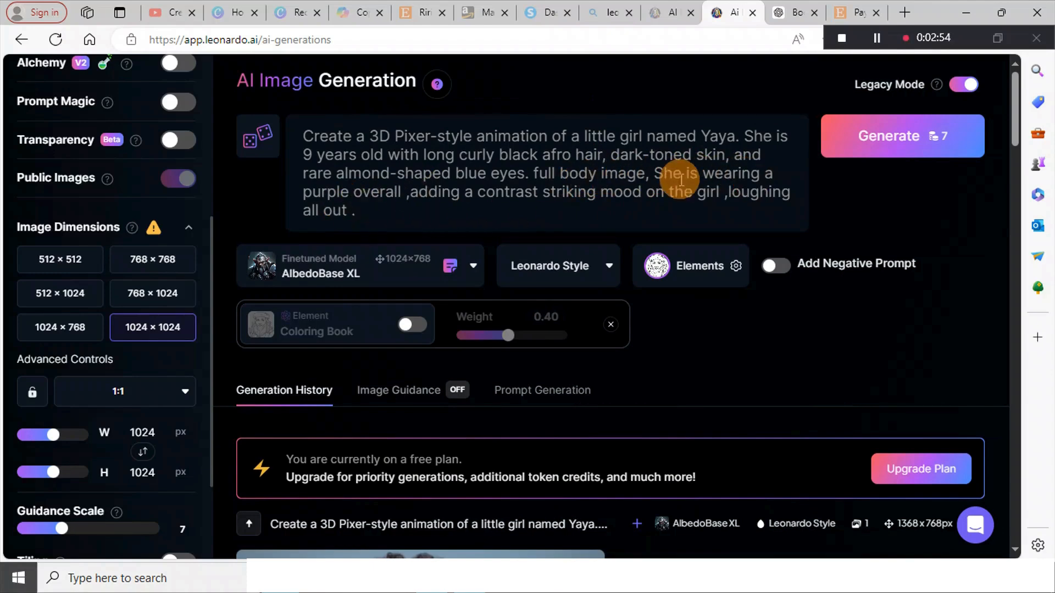
Replace the prompt's ending after "purple overall" with ",sleeping on the bed and reading a book while sleeping ." and generate the images
click(657, 175)
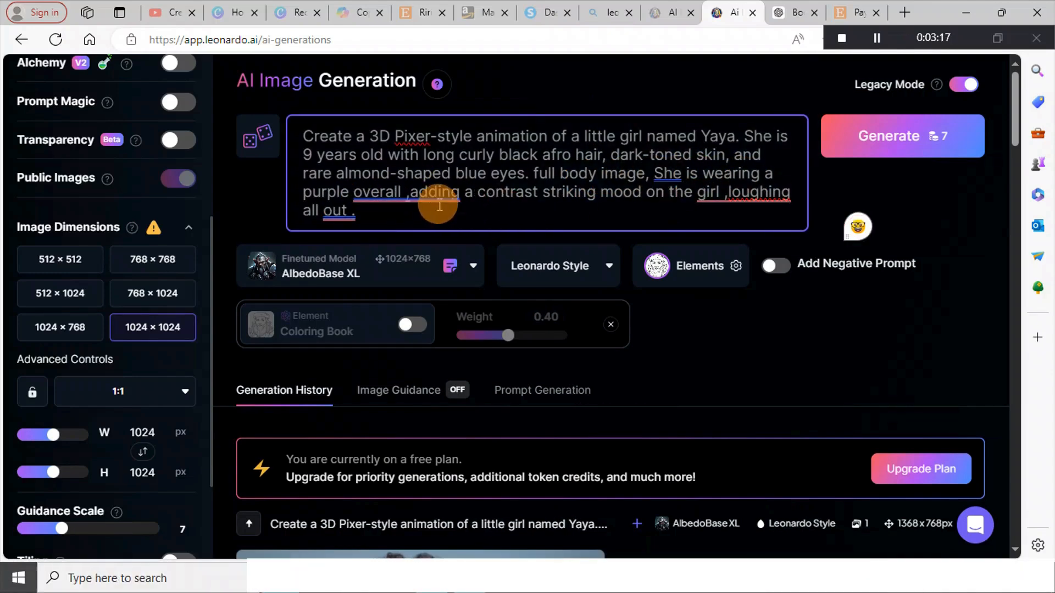
mouse_move(410, 194)
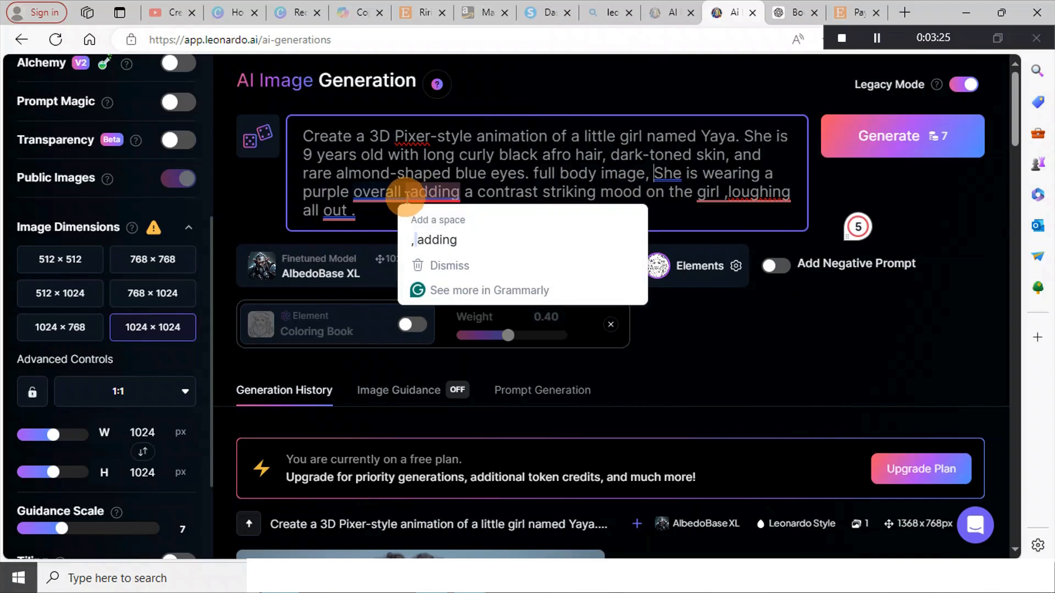
drag(405, 198, 452, 206)
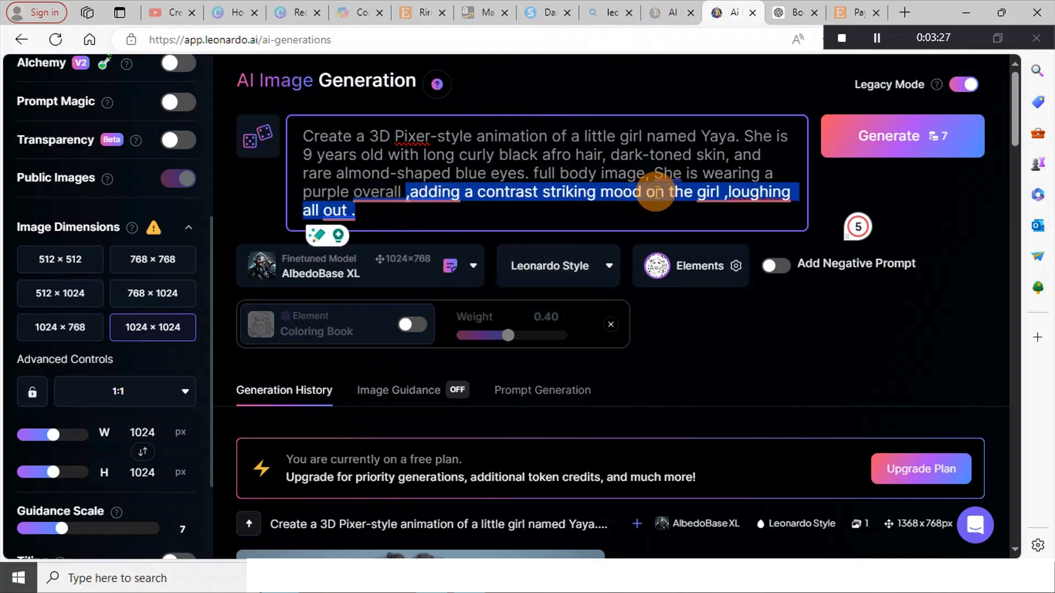
key(BackSpace)
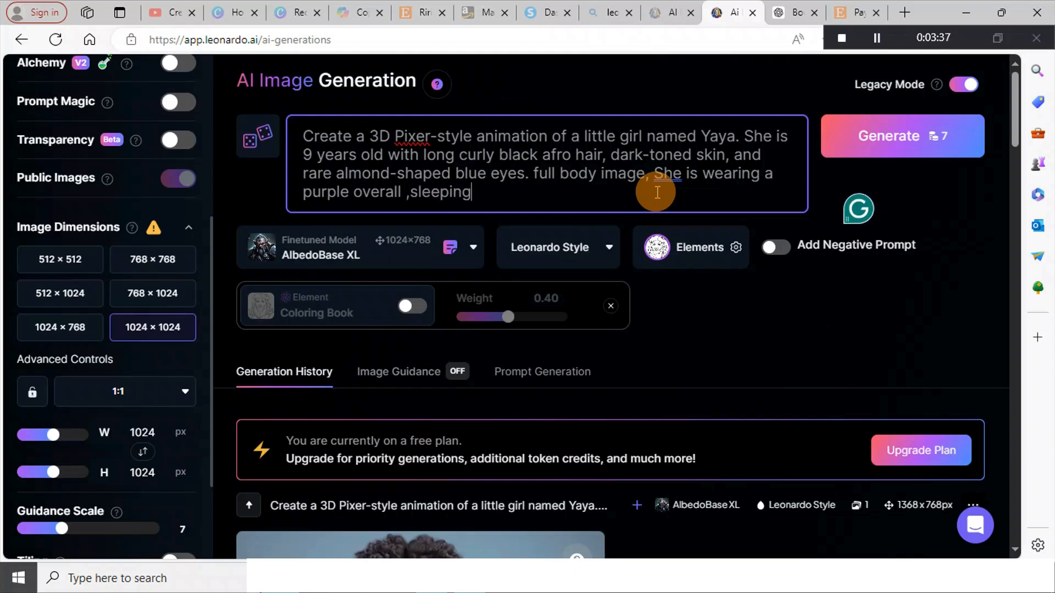
text(n the bed and read)
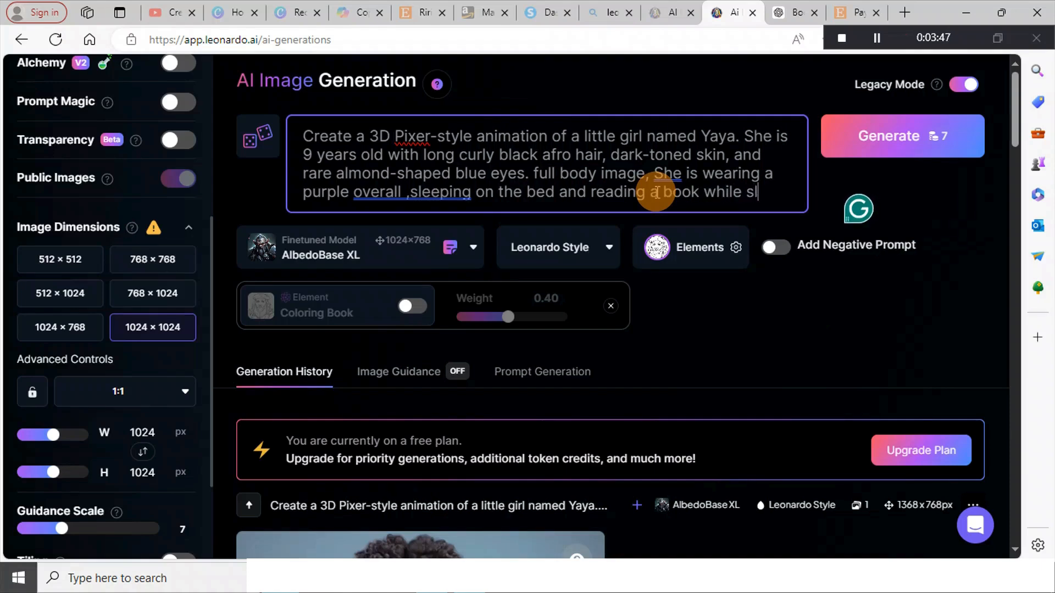
text(ing .)
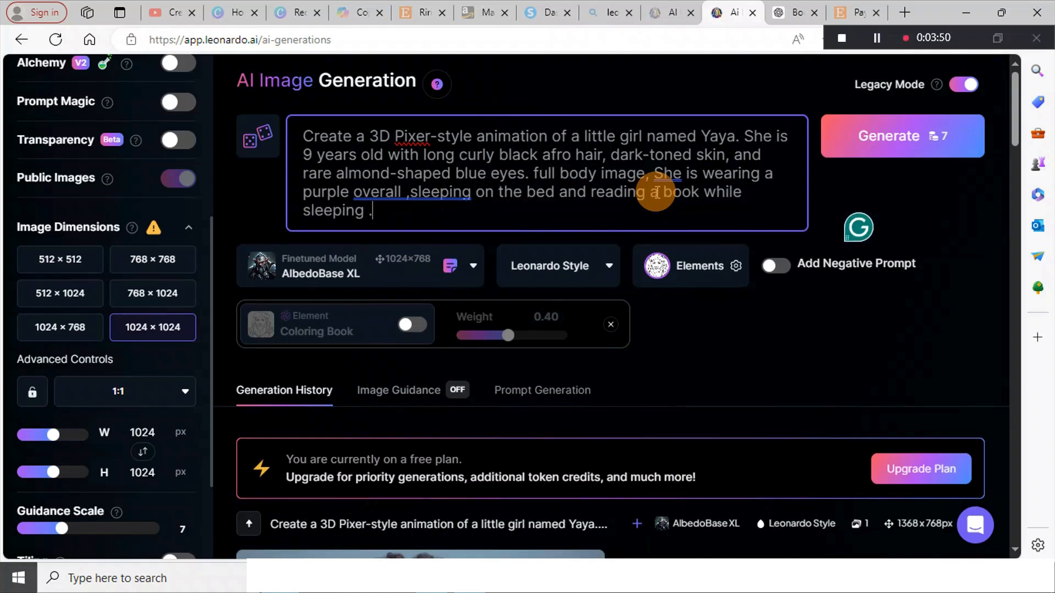
click(899, 147)
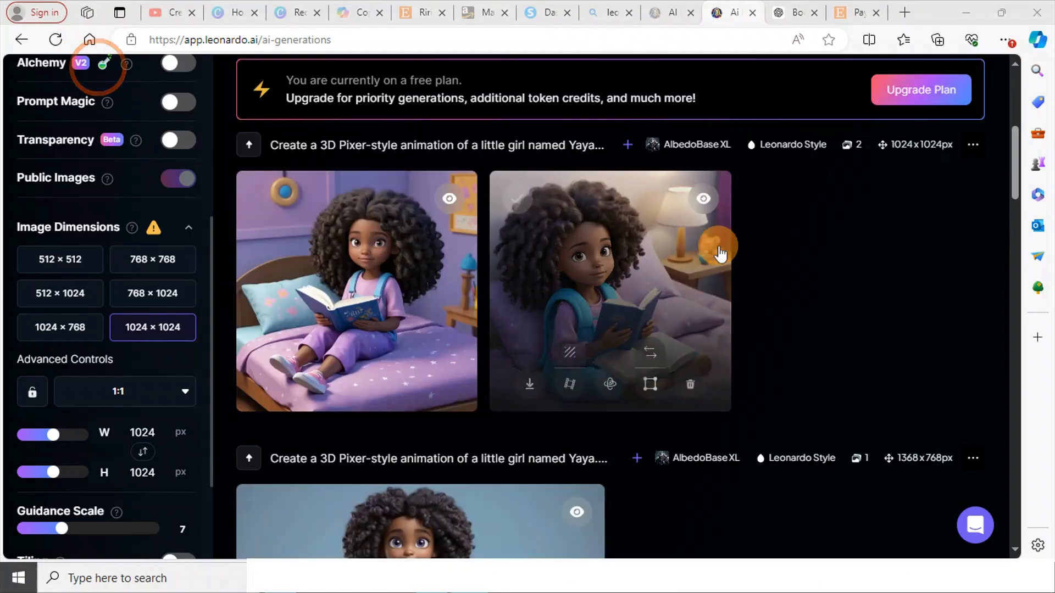
Examine the two newly generated bedroom images and compare them with the earlier picture of the girl
click(811, 266)
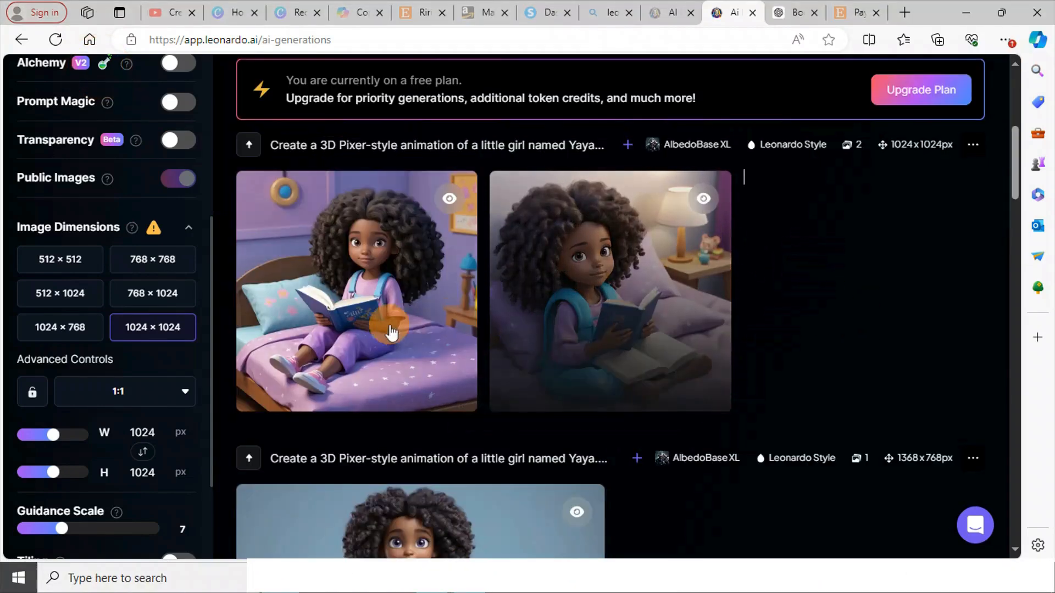
scroll(570, 344, down, 3)
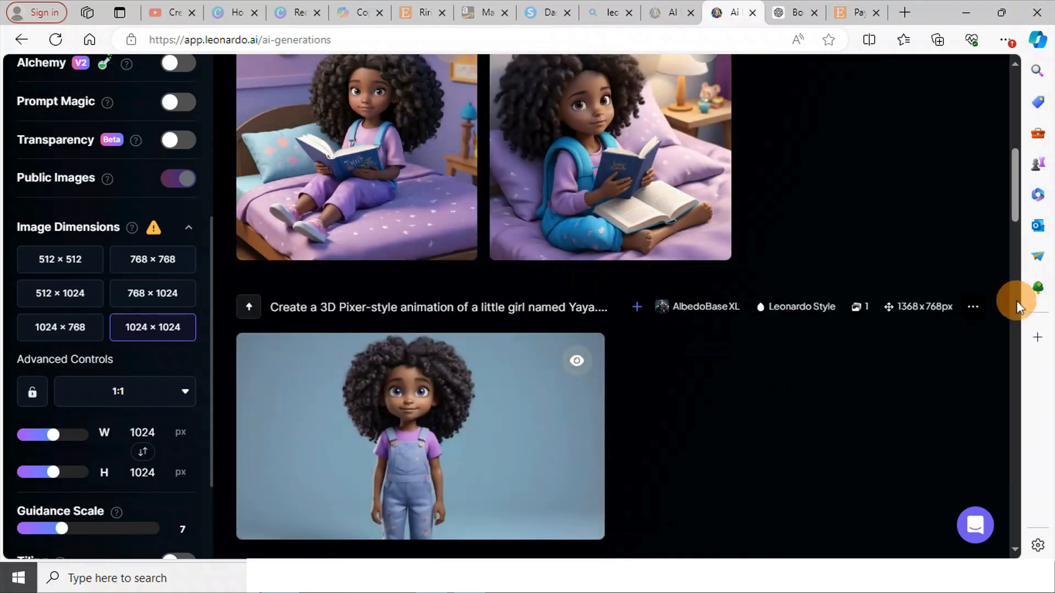
mouse_move(582, 108)
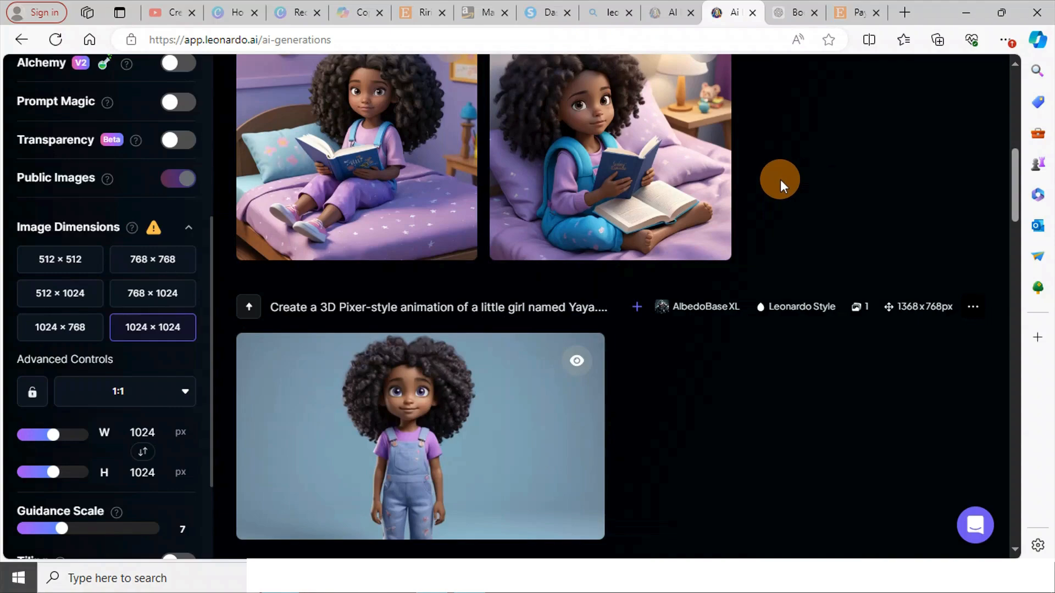
Replace the prompt's ending after "purple overall" with "sitting in the classroom writing a classwork" and generate the images
scroll(759, 187, up, 3)
scroll(733, 271, up, 5)
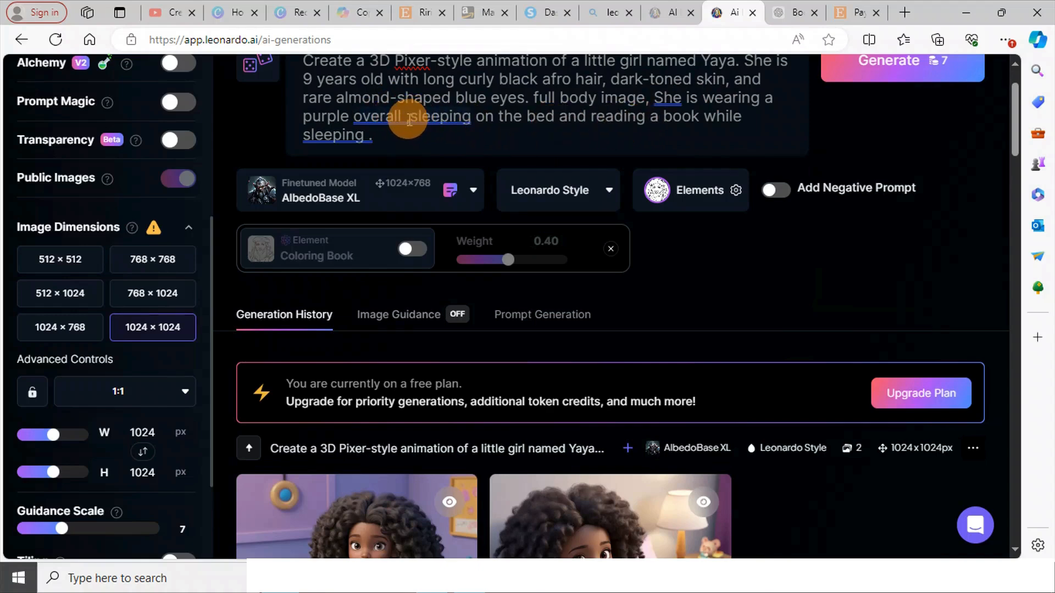
drag(406, 117, 711, 145)
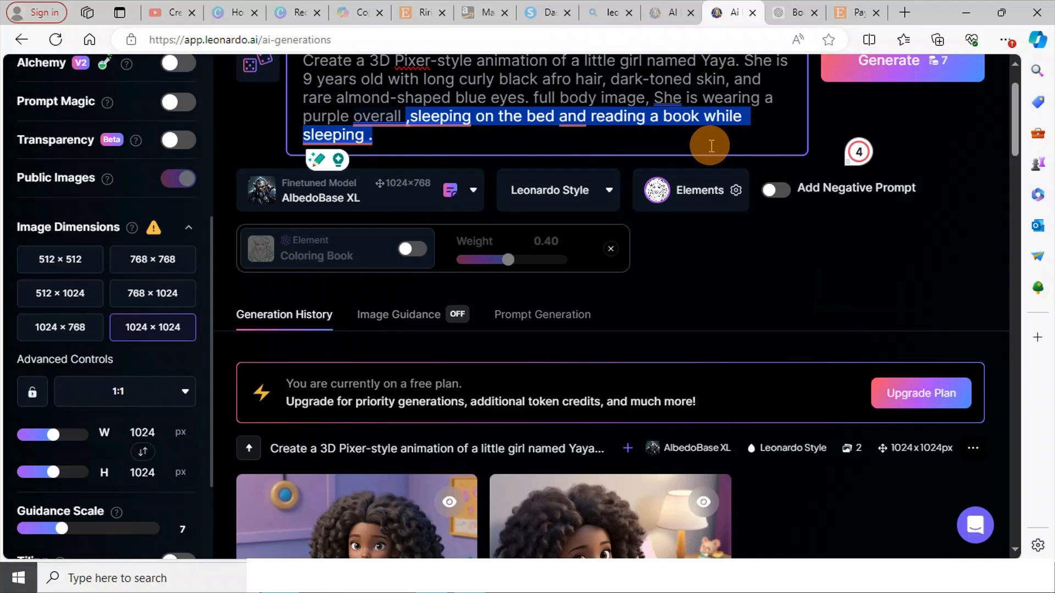
text(sitt)
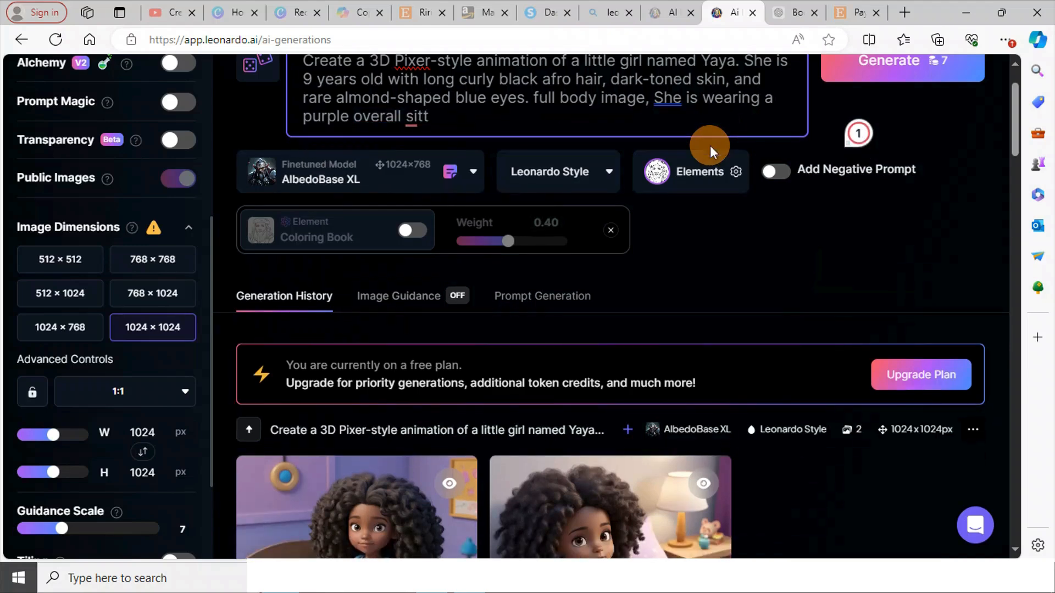
text(ing i)
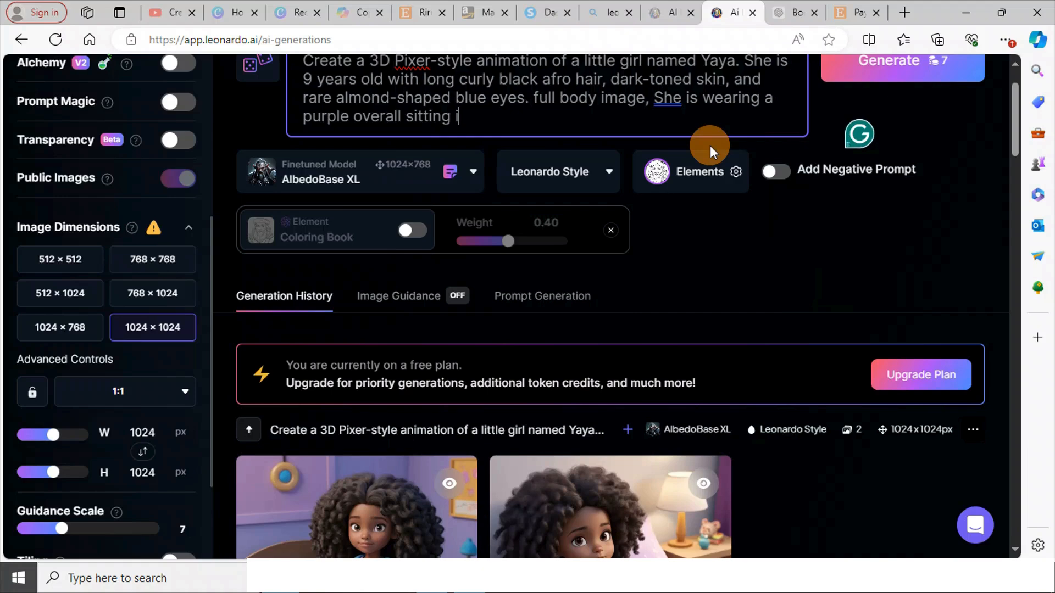
text(n the cl)
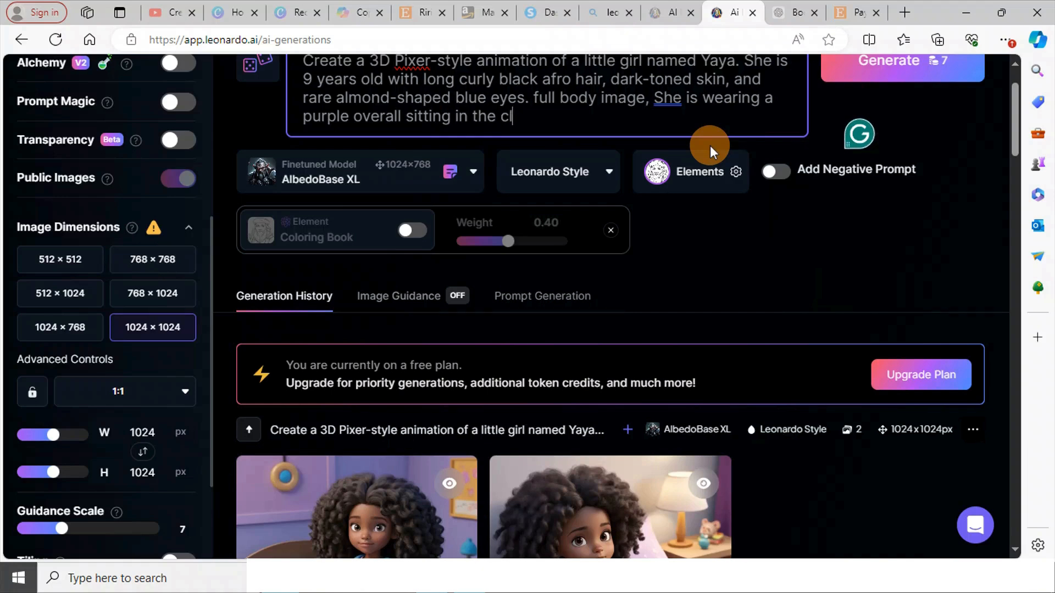
text(assroom )
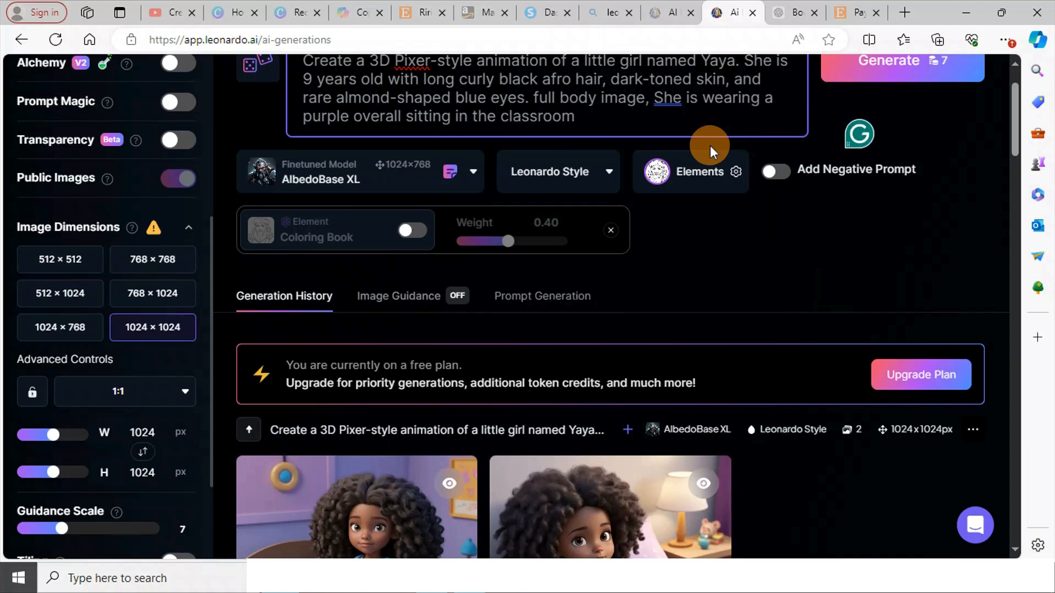
text(writing)
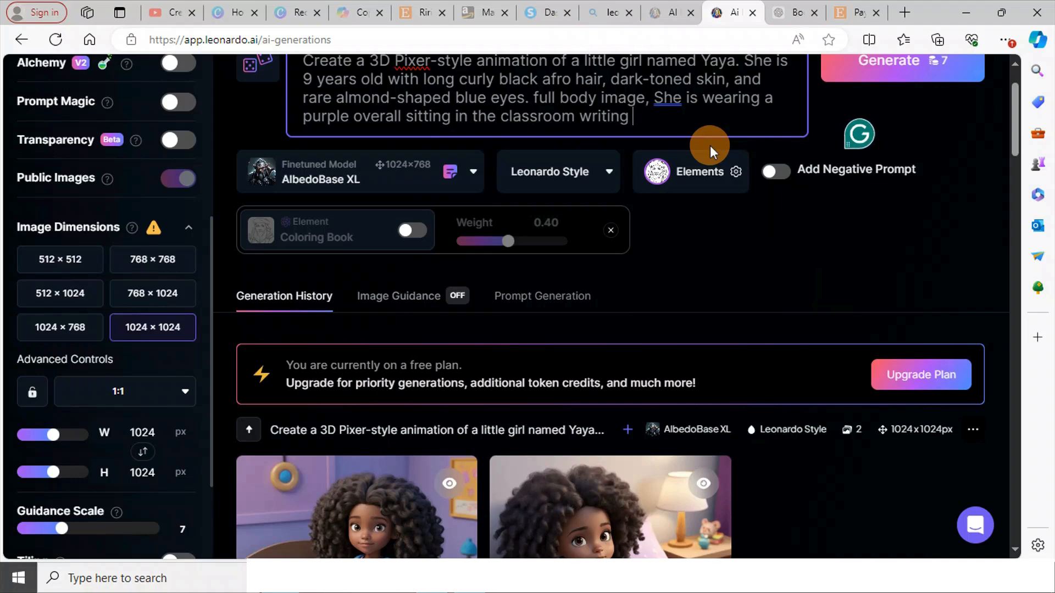
text( a classw)
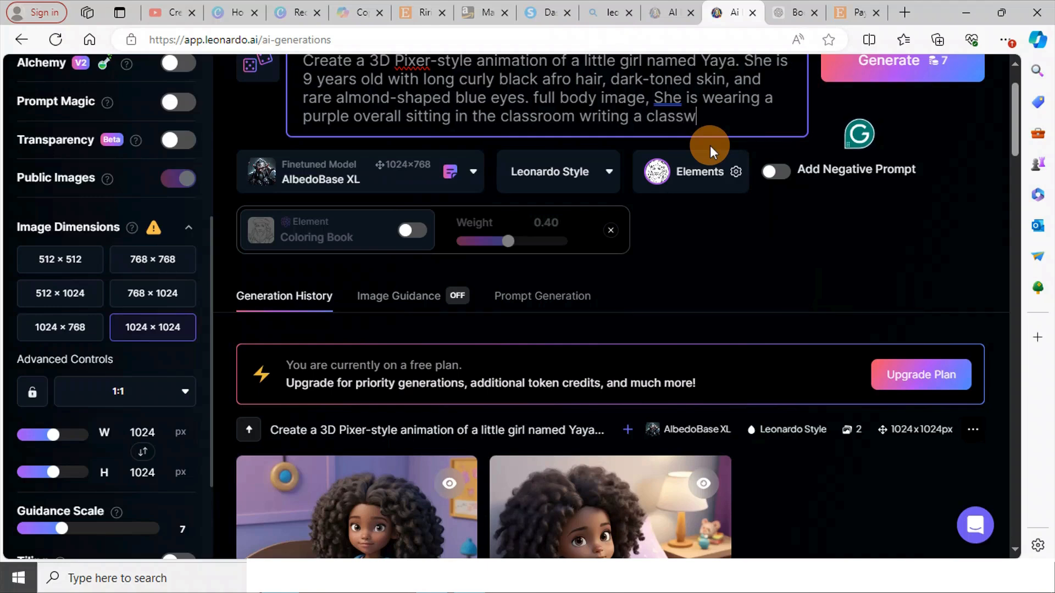
text(ork)
click(899, 73)
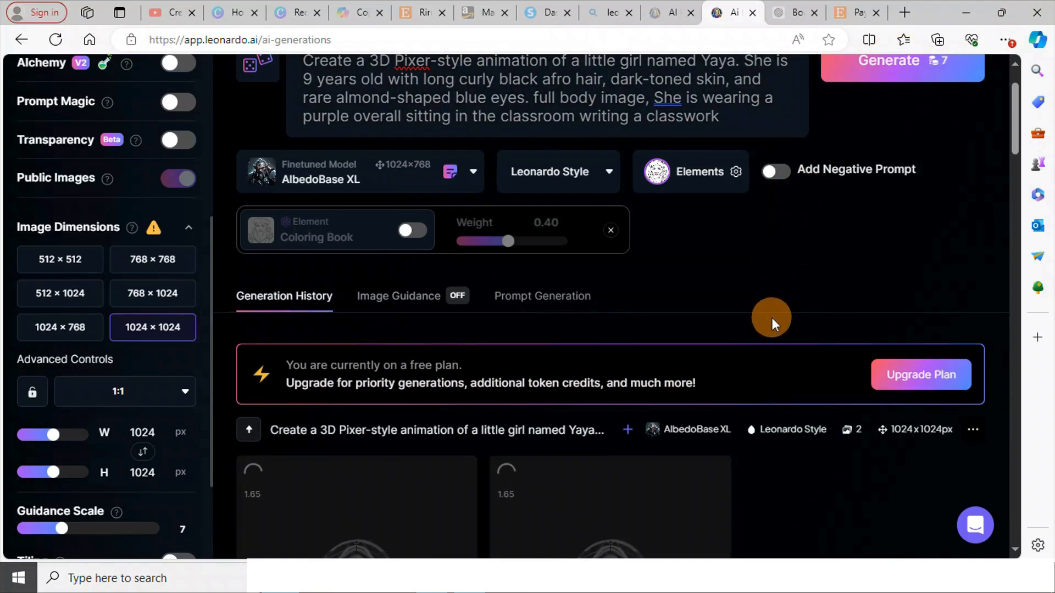
Examine the two new classroom images and compare the girl with the bedroom and blue-background pictures in the generation history
scroll(869, 405, down, 5)
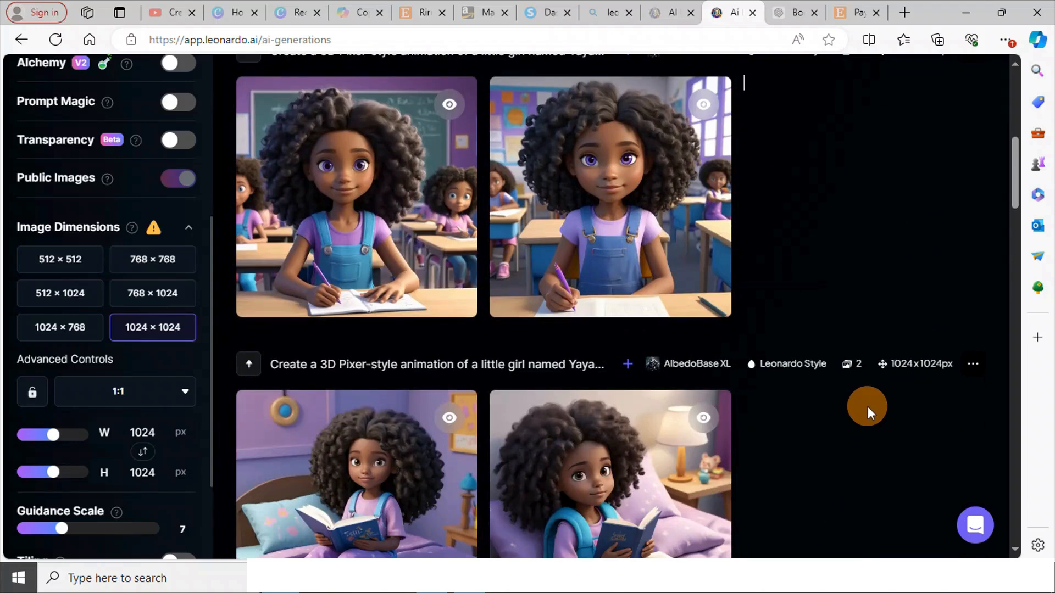
scroll(868, 407, up, 1)
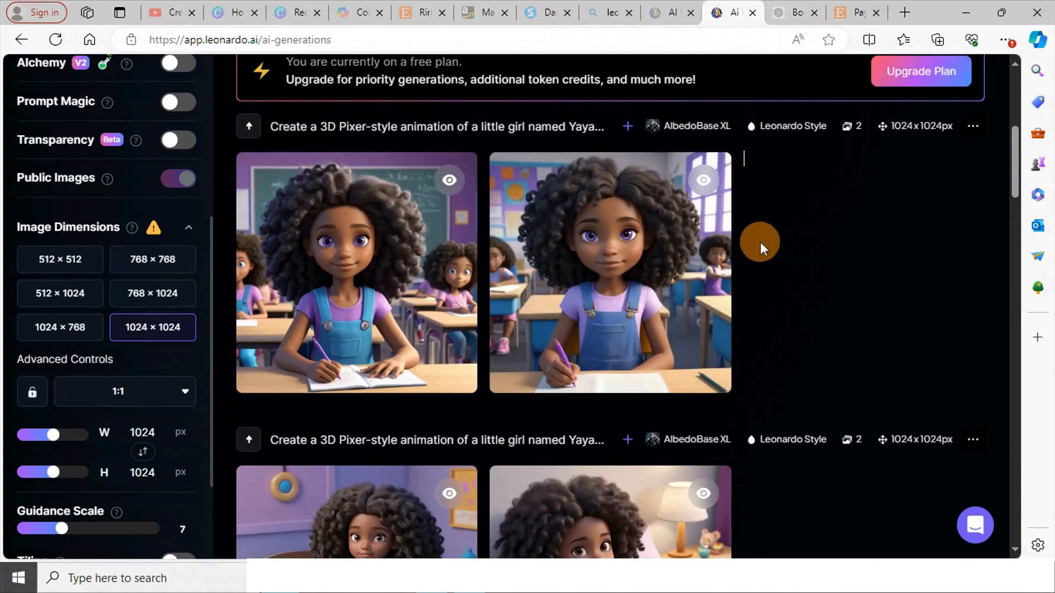
mouse_move(639, 242)
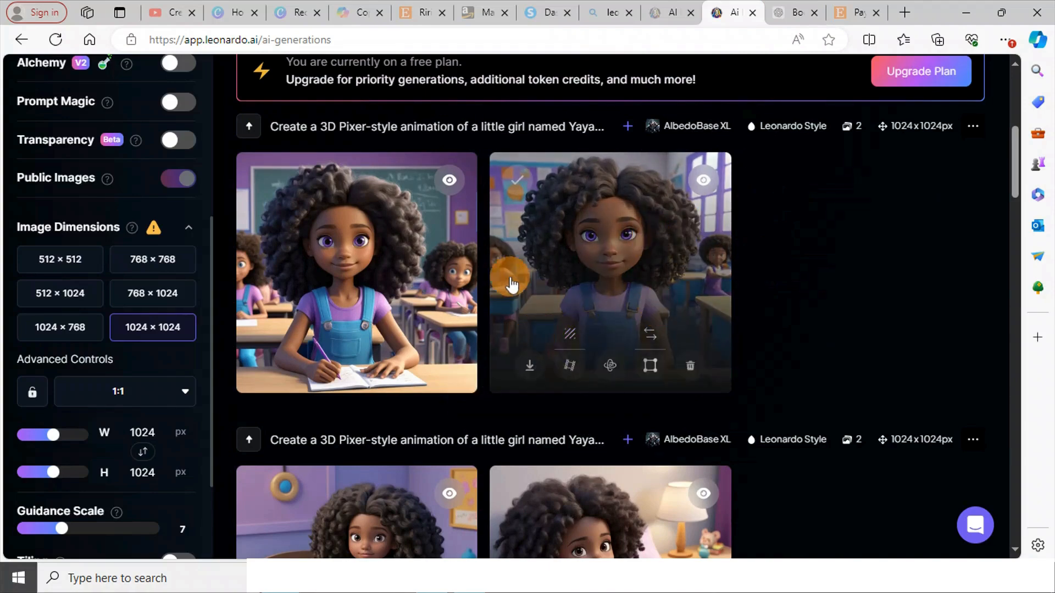
scroll(535, 278, down, 1)
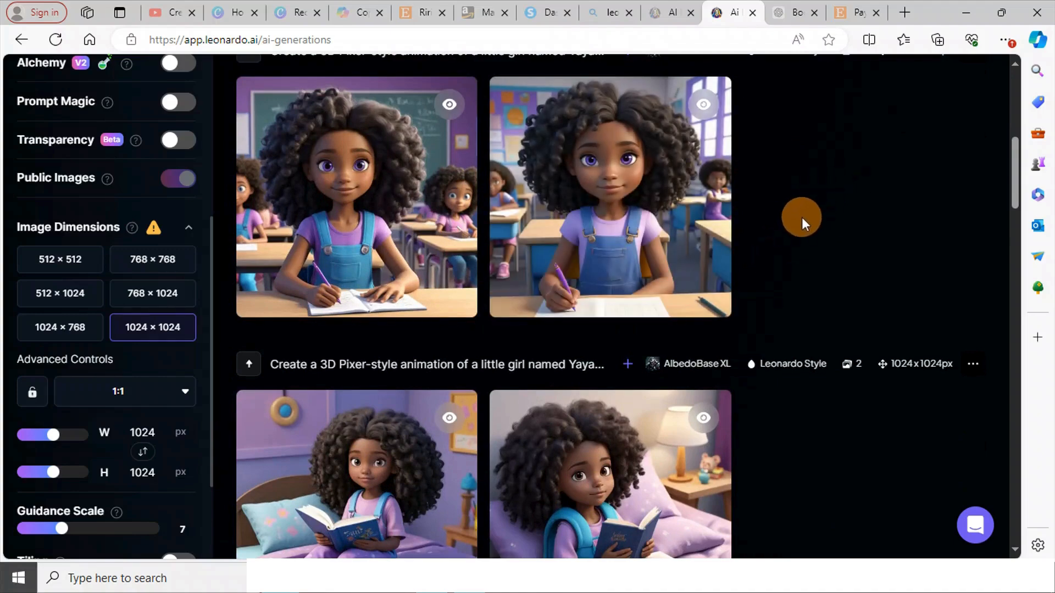
scroll(801, 218, down, 2)
scroll(801, 219, down, 2)
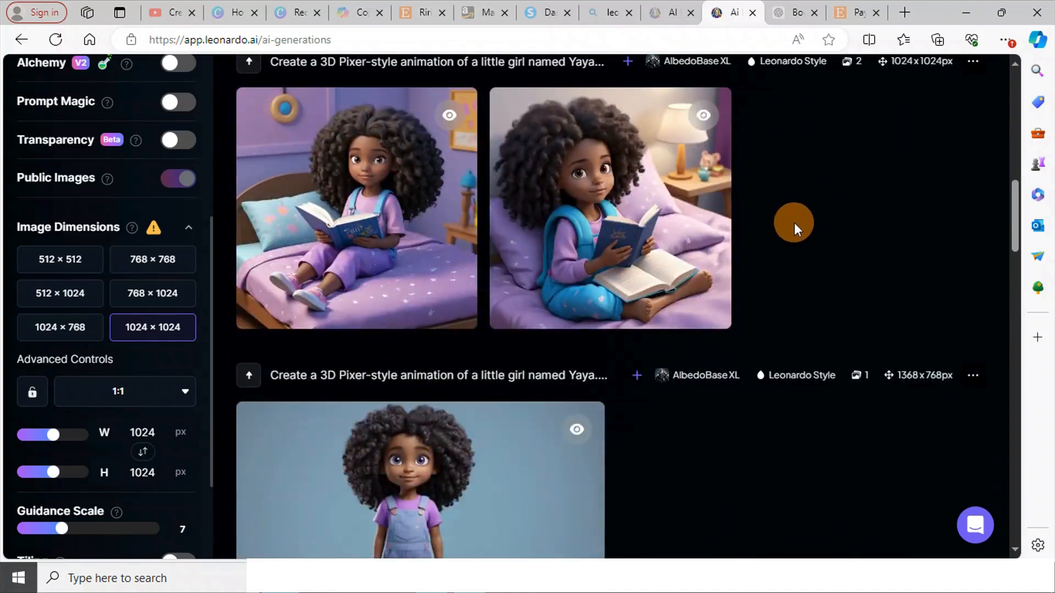
scroll(792, 223, down, 1)
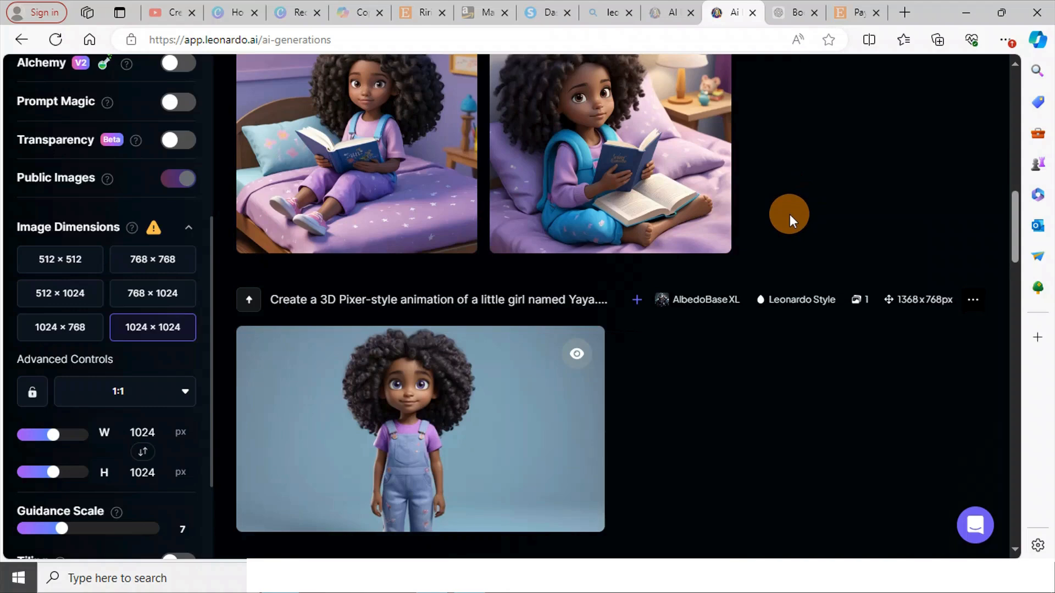
scroll(789, 214, up, 4)
scroll(790, 214, up, 1)
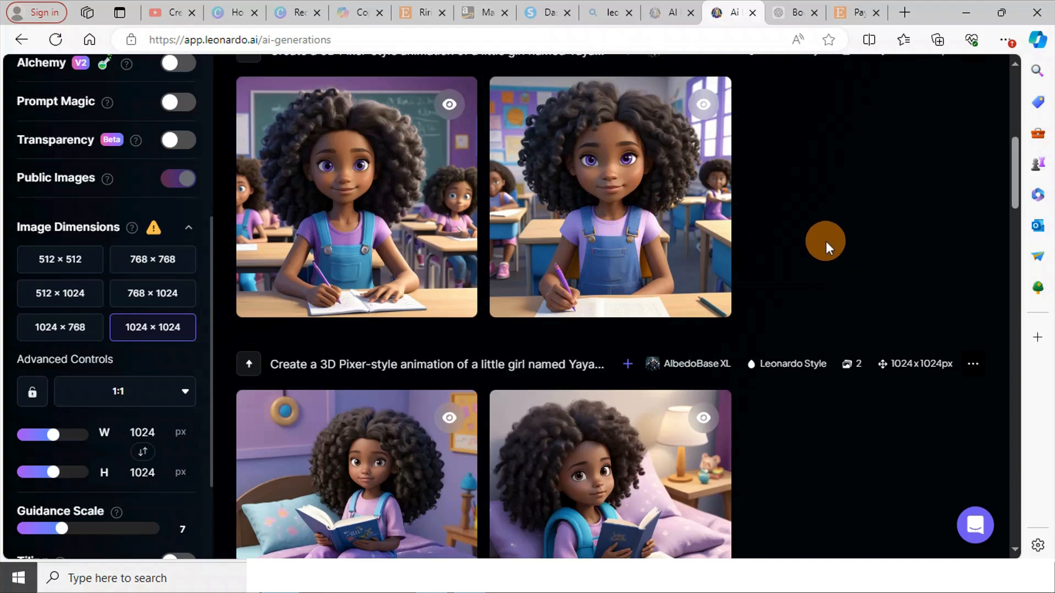
Replace the prompt's ending after "full body image," with "she is wearing a yellow dress and playing in the garden with a butterfly" and generate the images
scroll(812, 242, up, 5)
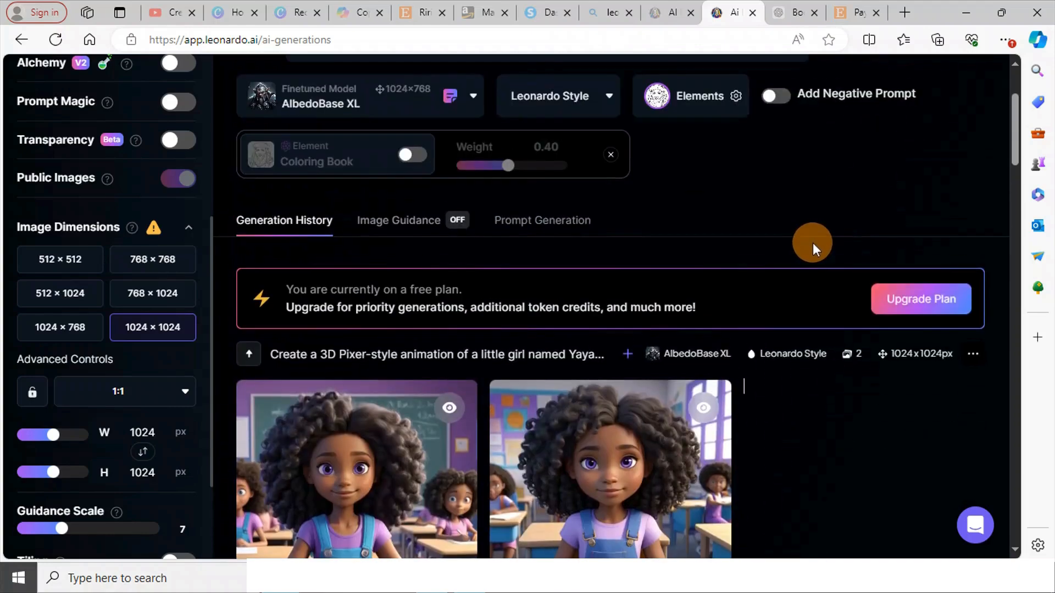
scroll(677, 218, up, 3)
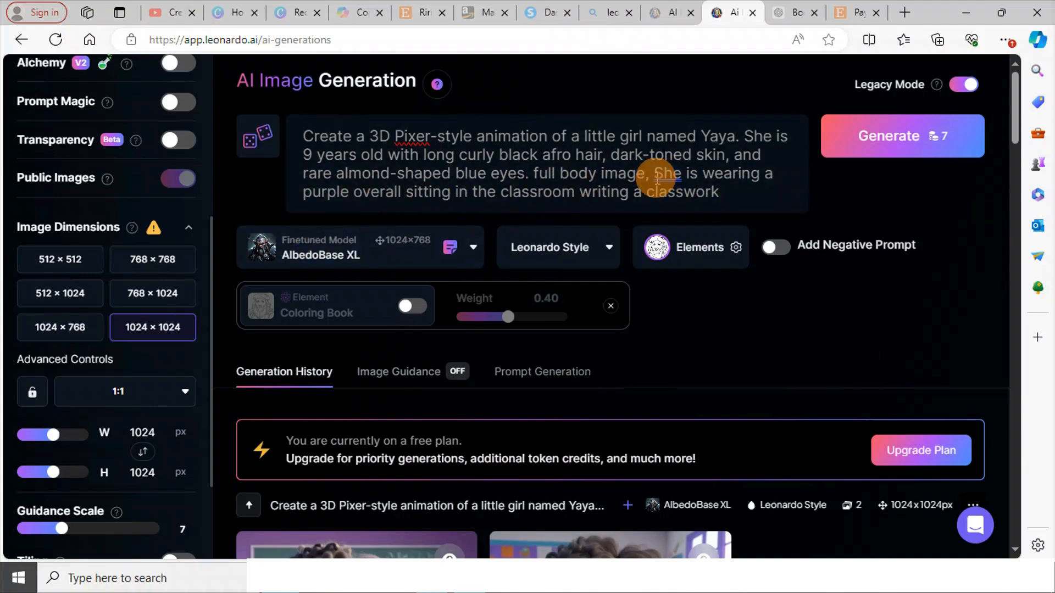
drag(655, 175, 712, 196)
key(BackSpace)
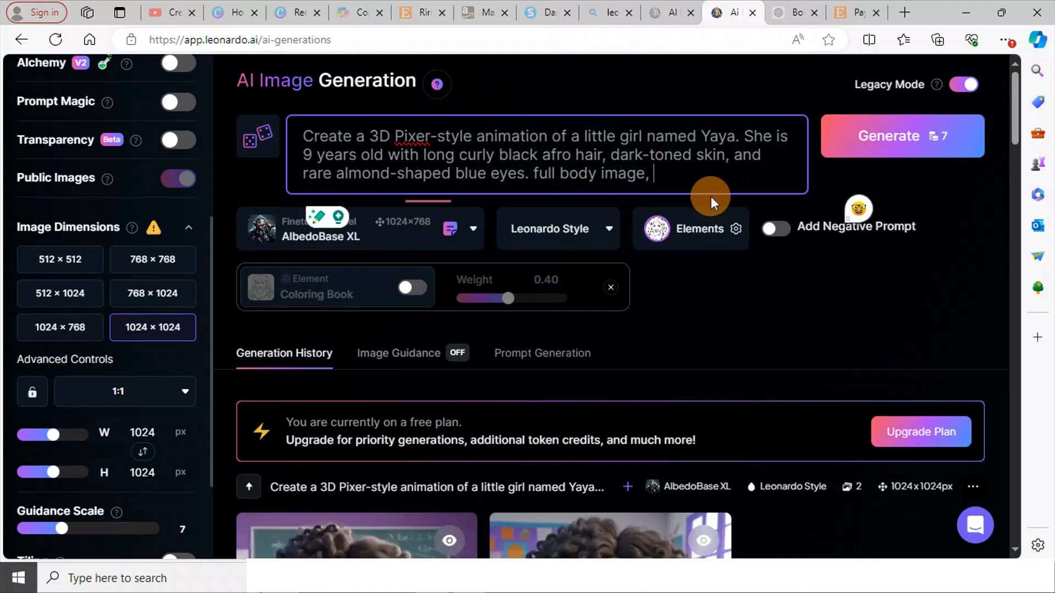
text(she is )
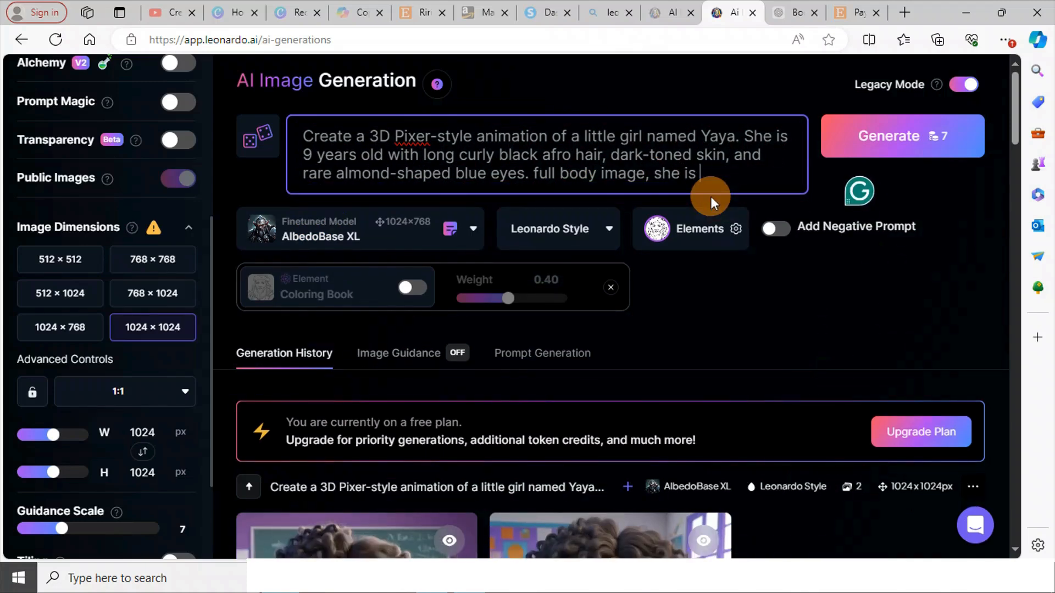
text(wearing )
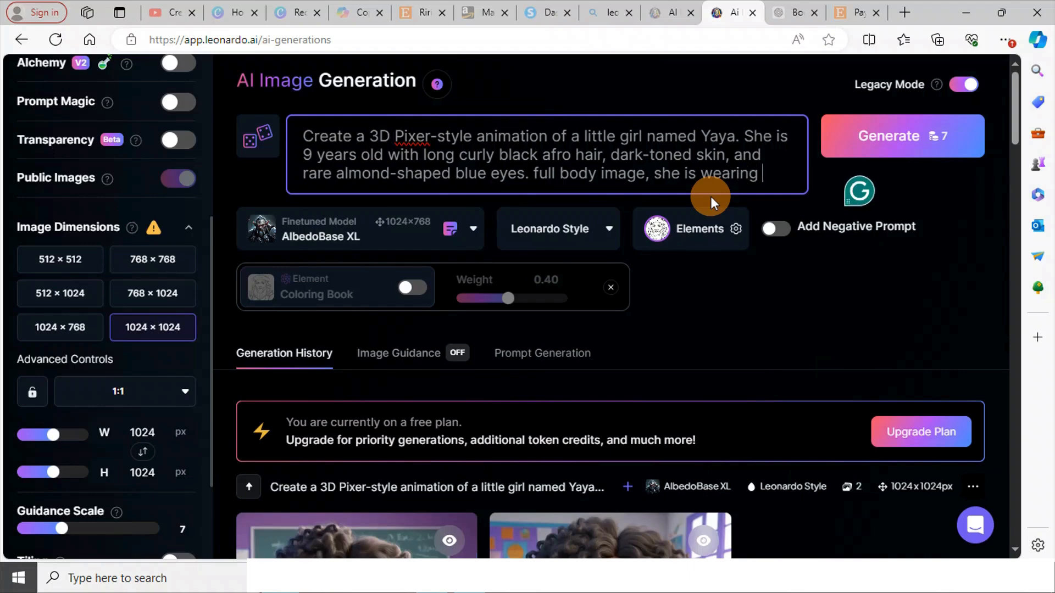
text(a yellow)
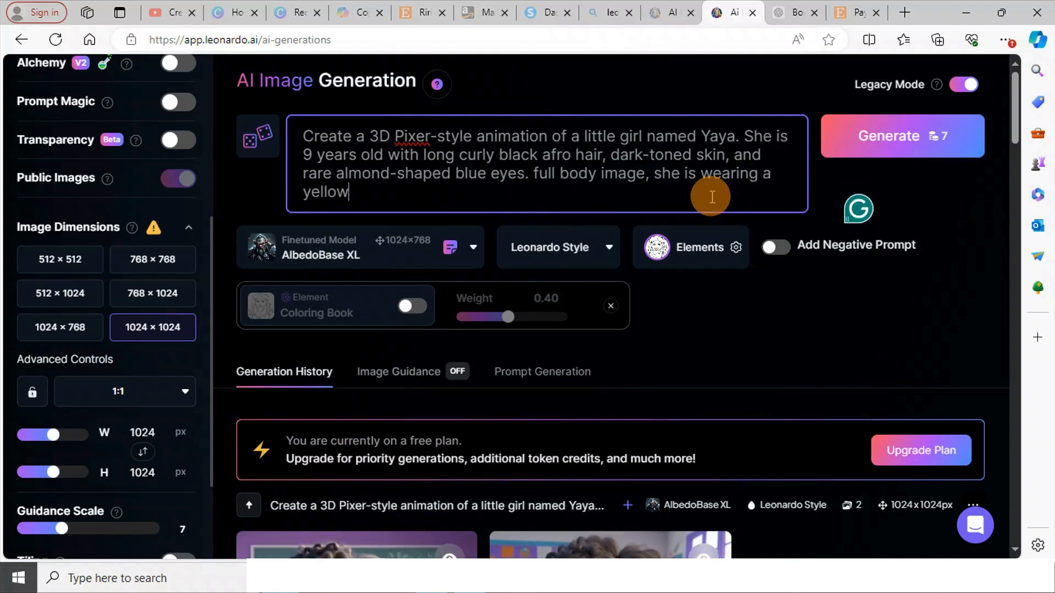
text( dress )
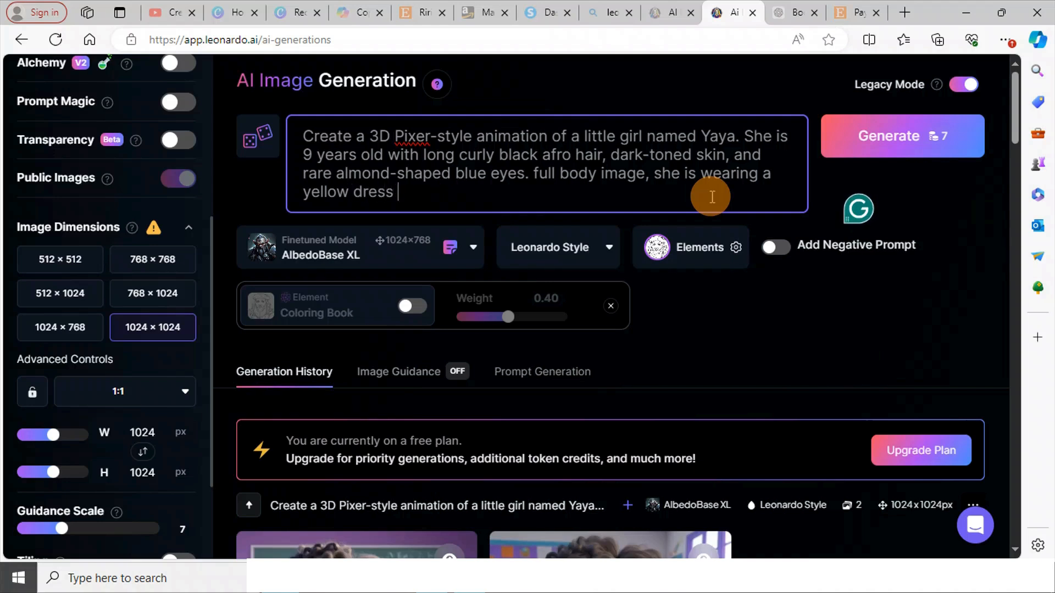
text(and pal)
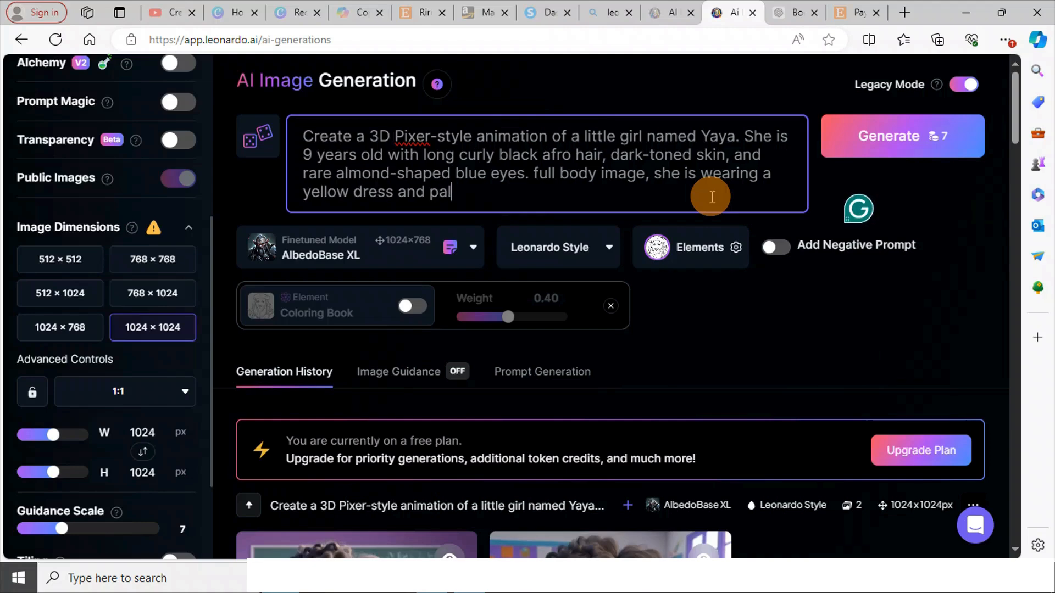
key(BackSpace)
key(BackSpace)
text(laying in)
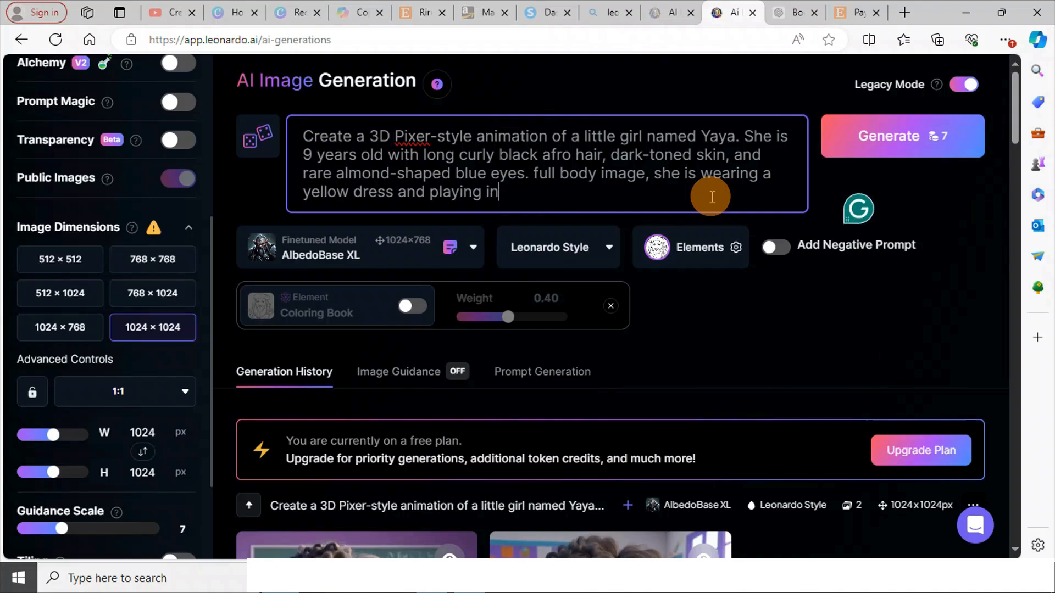
text( the garden)
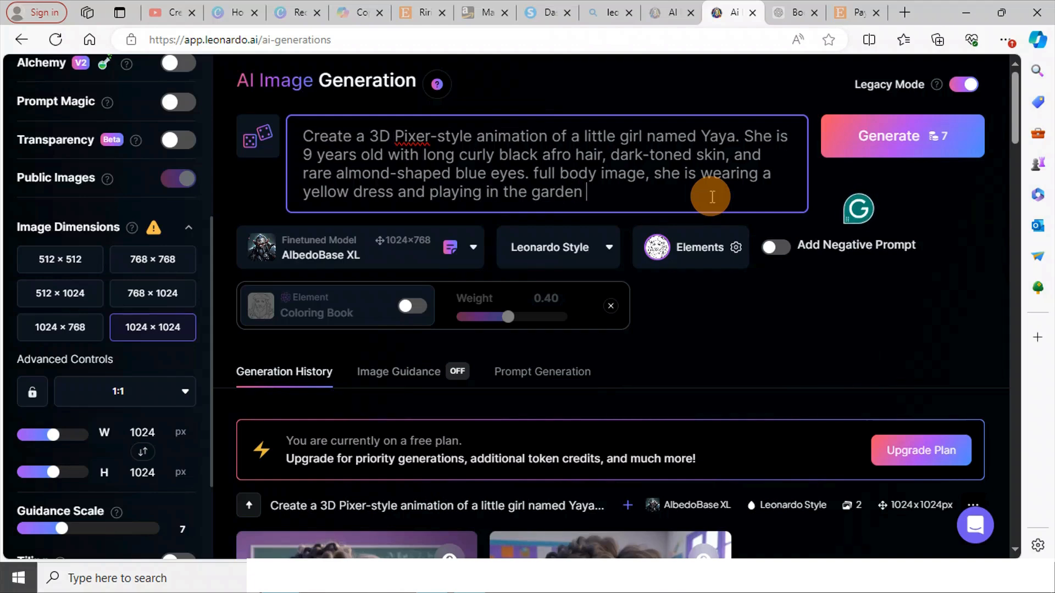
text(with a butterfly)
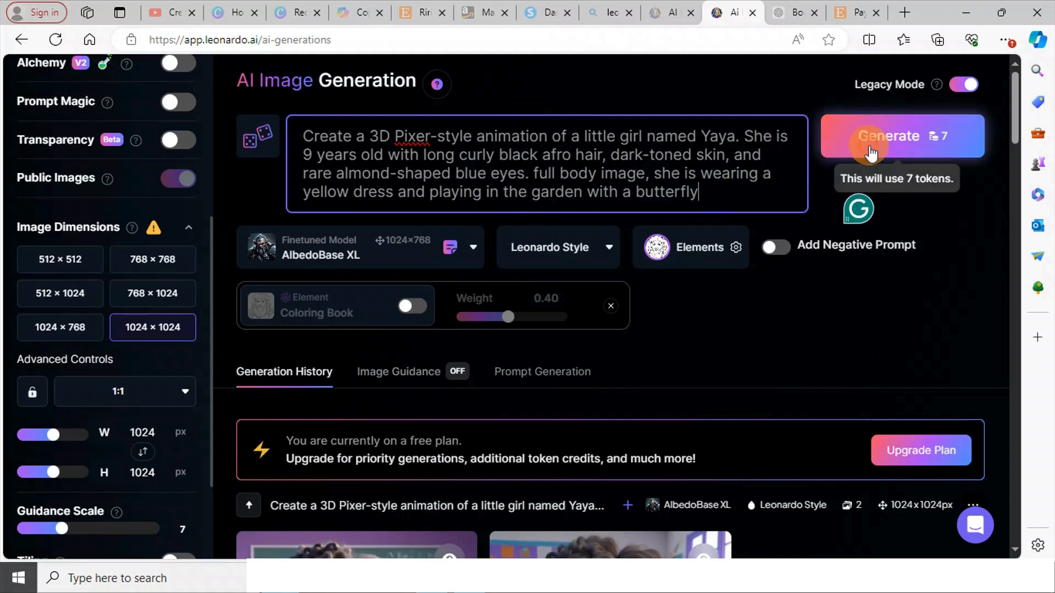
click(870, 149)
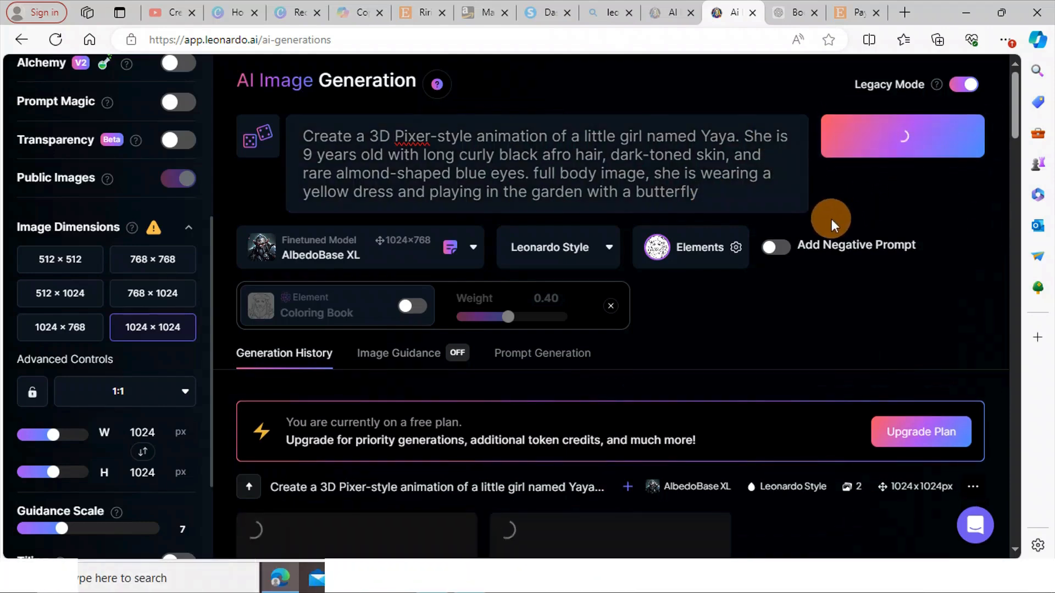
Examine the two new garden images of the girl in the yellow dress, and return to the prompt
scroll(853, 172, down, 5)
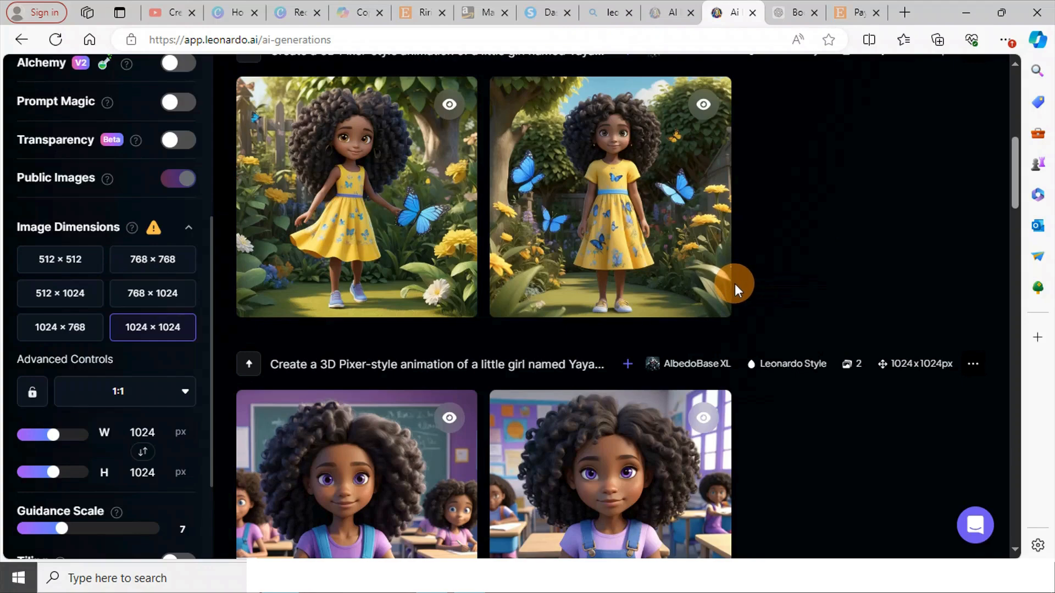
scroll(734, 284, up, 1)
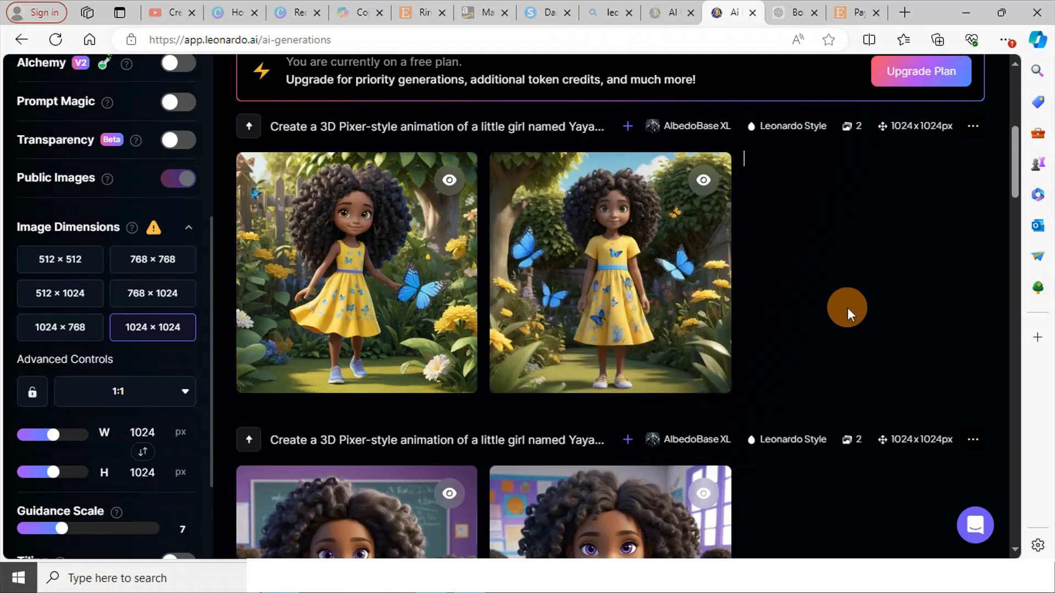
scroll(841, 310, down, 1)
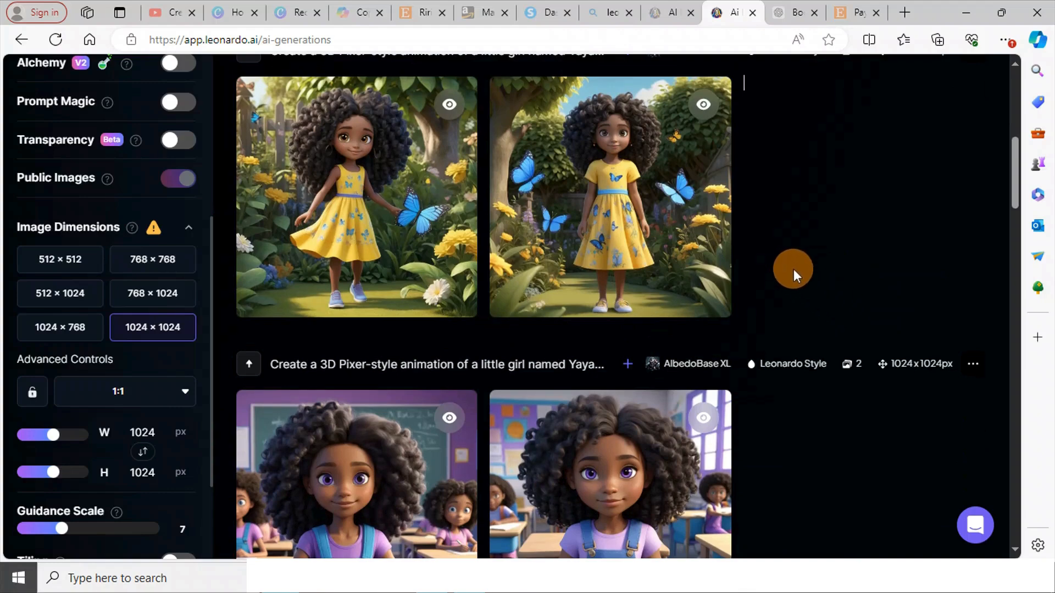
scroll(793, 269, up, 2)
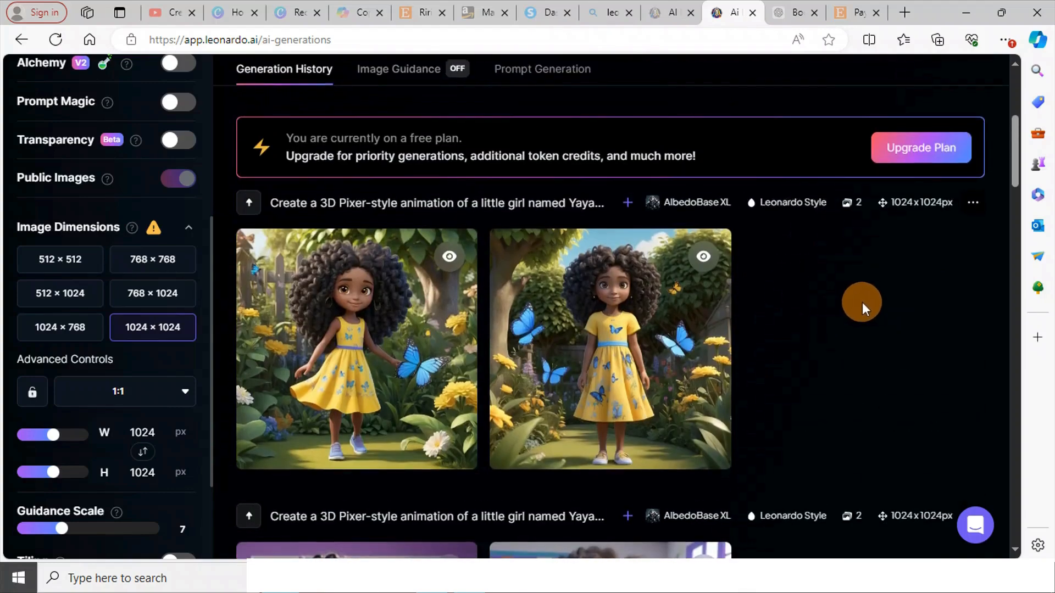
scroll(816, 300, up, 3)
scroll(696, 265, up, 1)
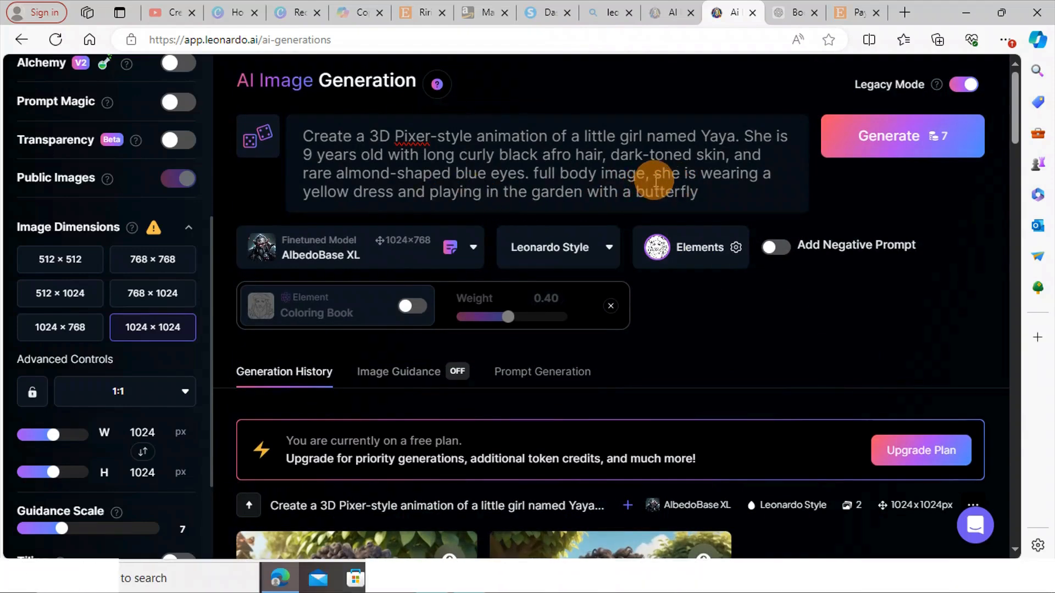
Examine the two new images of the child running in the street against the garden images
scroll(836, 333, down, 6)
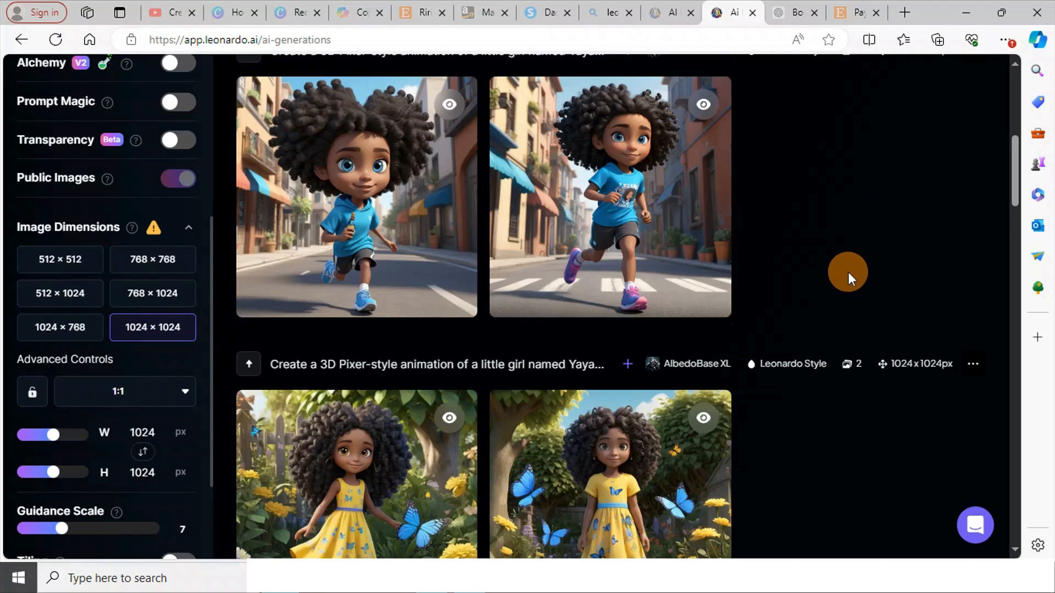
scroll(848, 272, down, 1)
scroll(848, 272, up, 4)
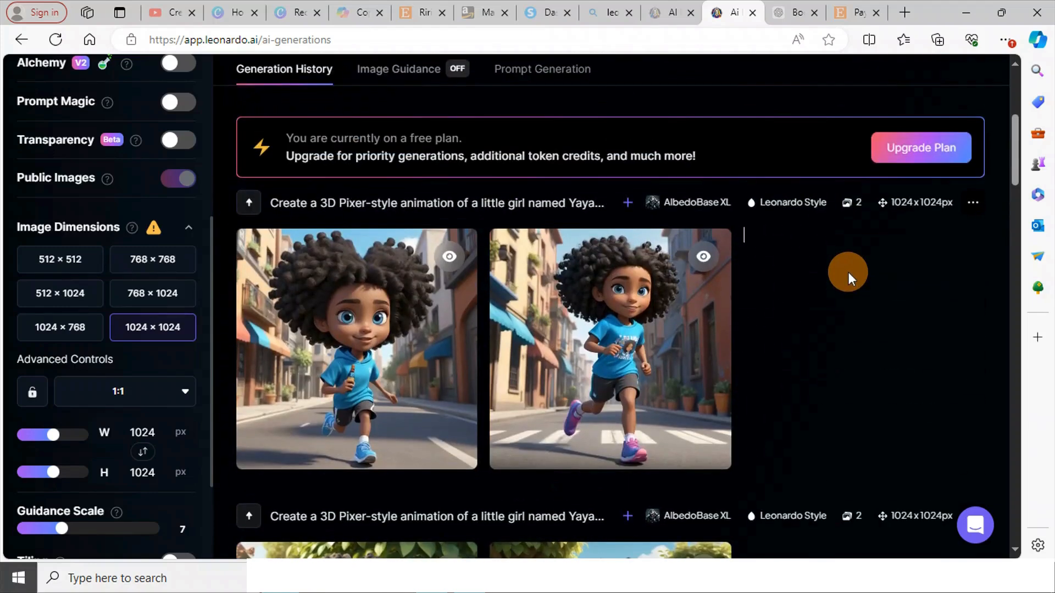
Review the street-running pictures together with the garden pictures that follow them in the generation history
scroll(848, 272, up, 3)
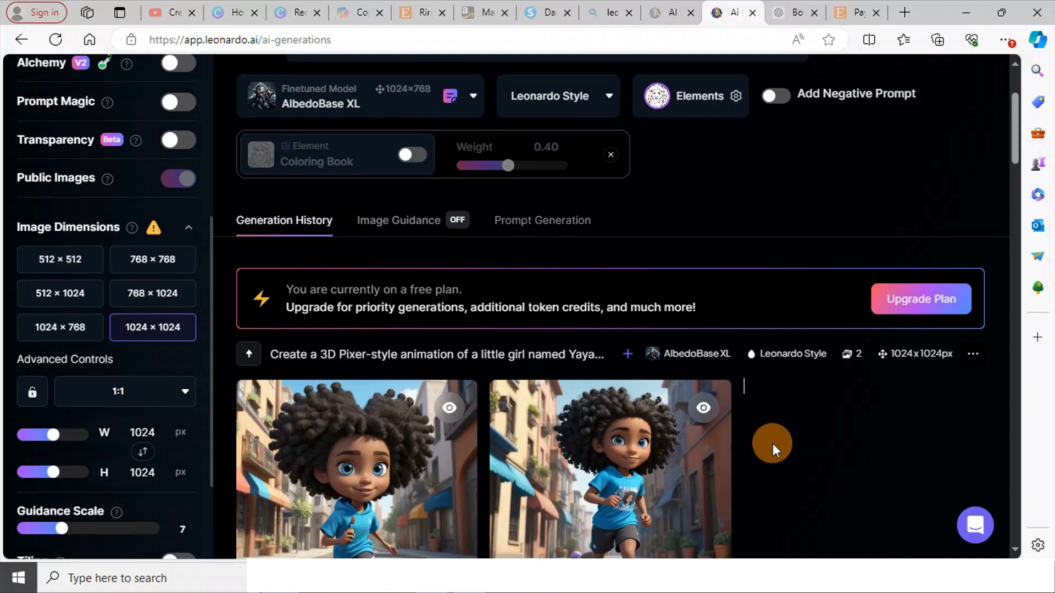
scroll(772, 443, down, 3)
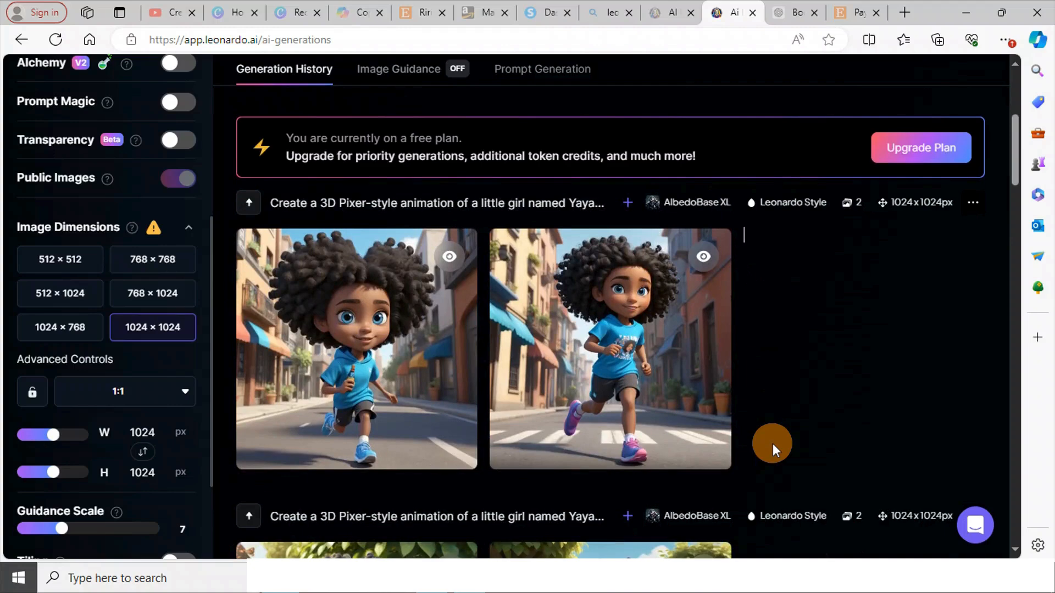
scroll(772, 443, down, 1)
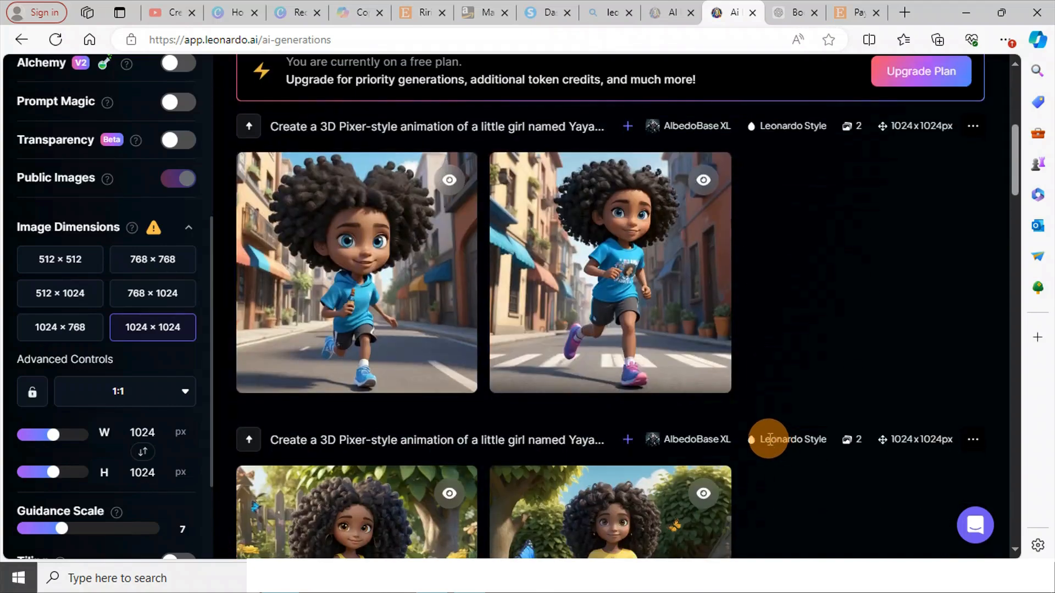
scroll(770, 438, down, 3)
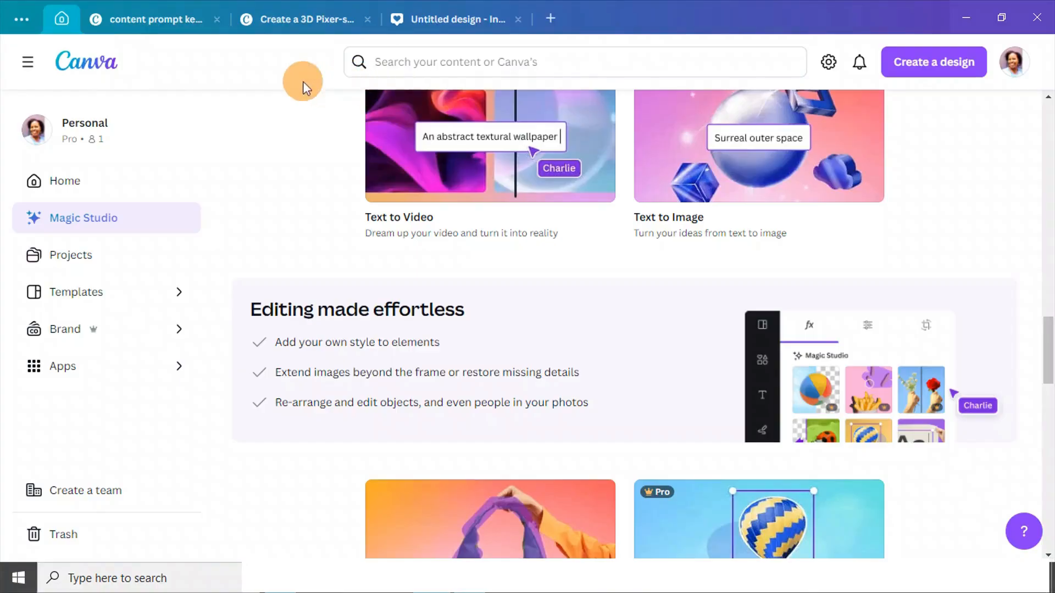
Switch to Canva's 3D Pixer-style girl design and shift the full-body picture on page 2 slightly left
click(440, 19)
click(307, 20)
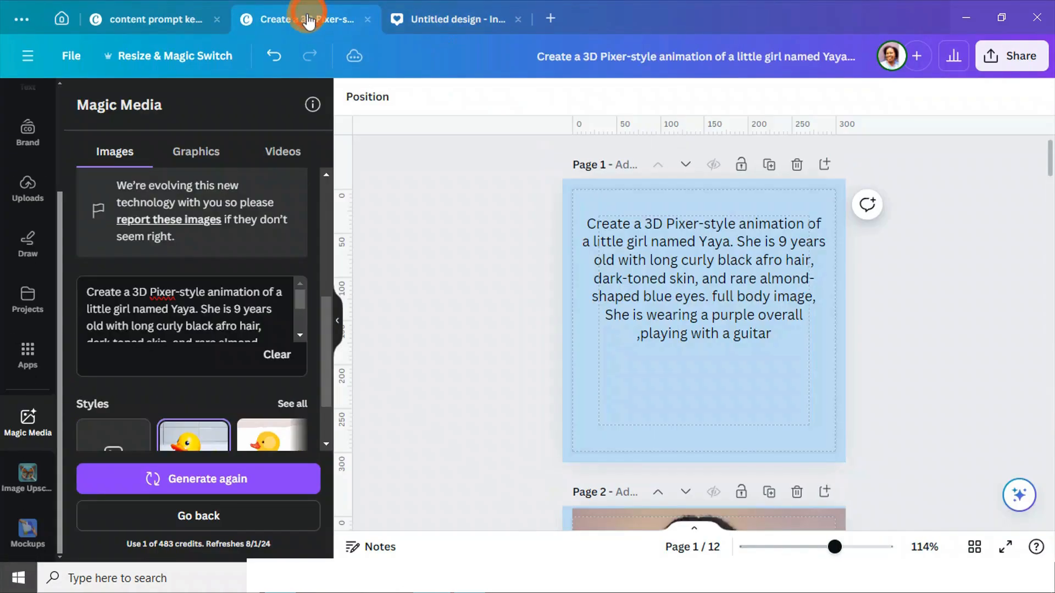
scroll(441, 261, down, 5)
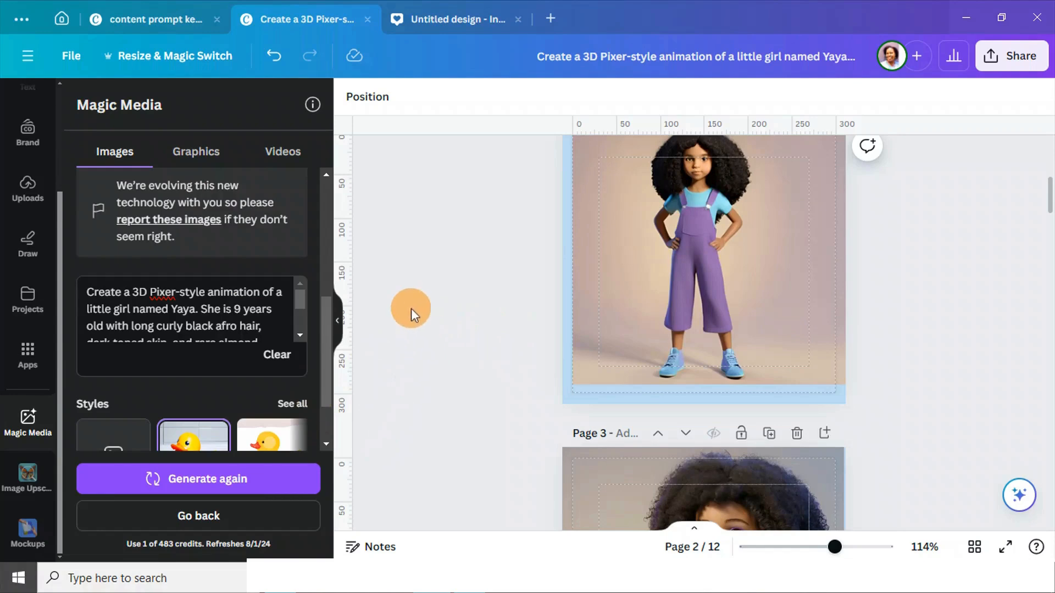
scroll(420, 252, down, 4)
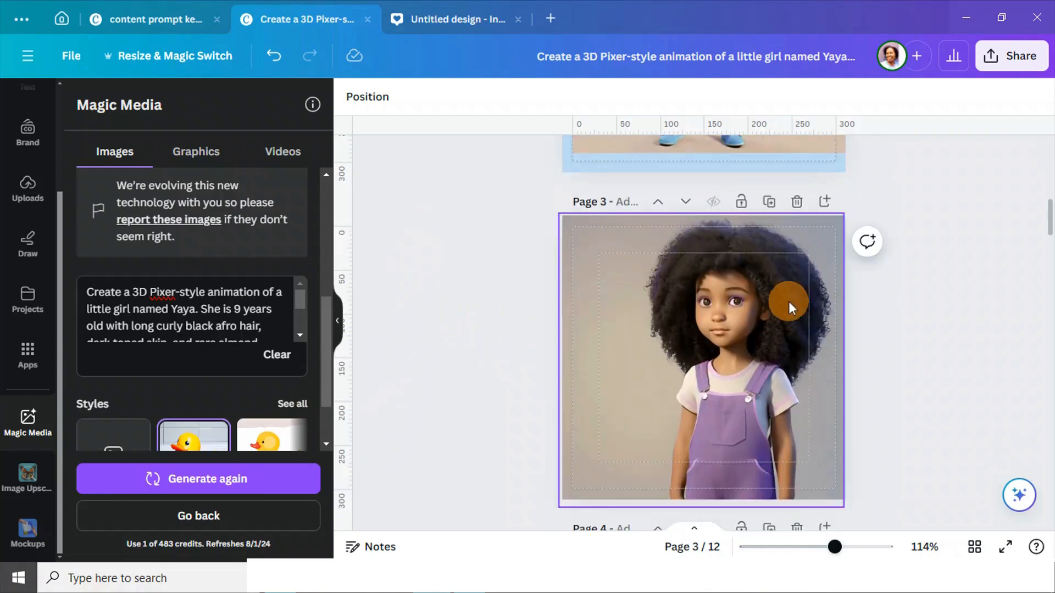
scroll(962, 266, up, 3)
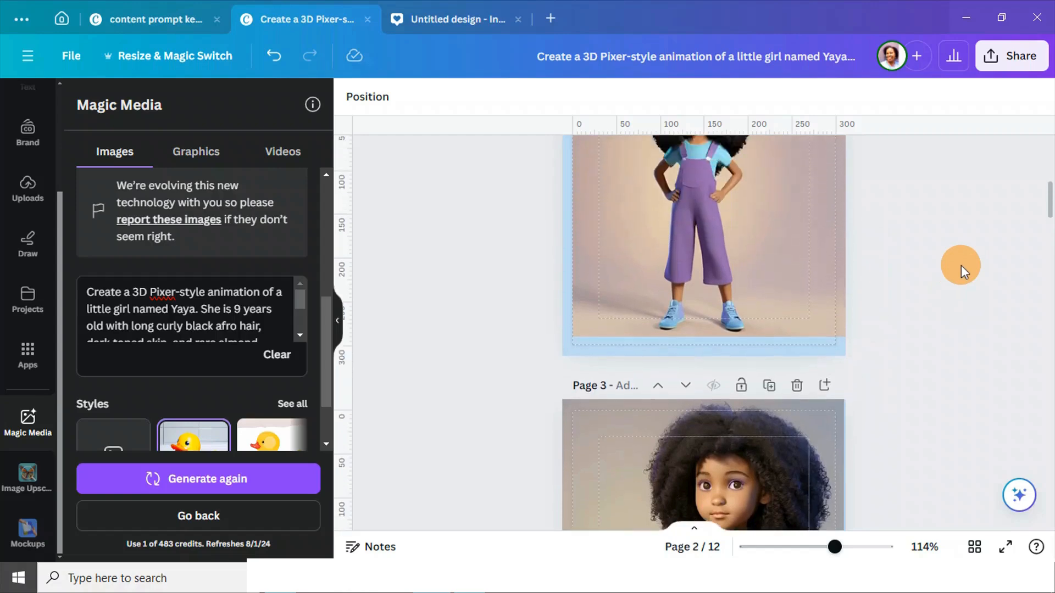
scroll(919, 285, up, 2)
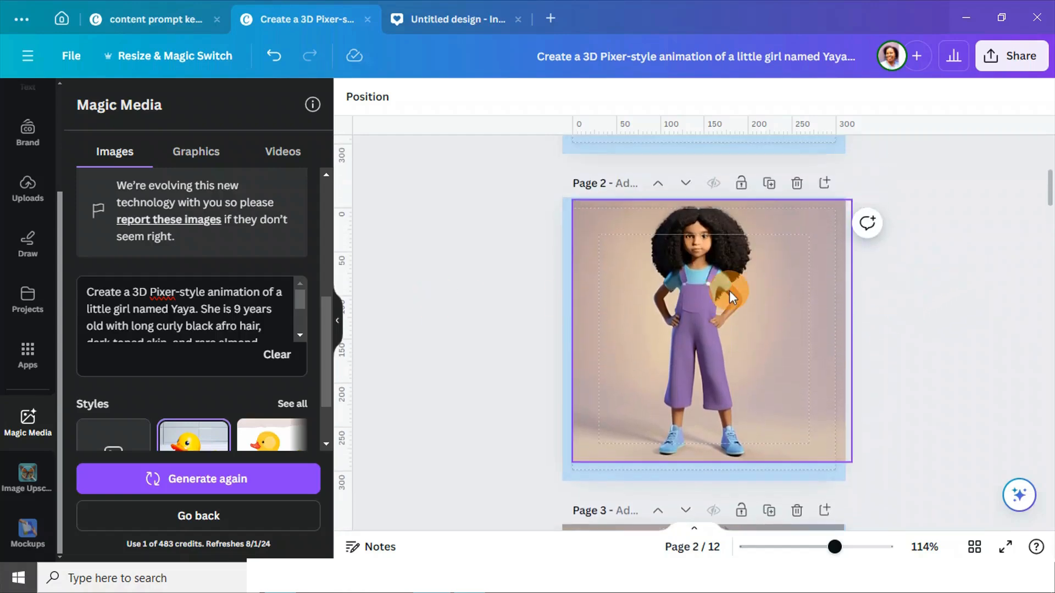
drag(713, 296, 708, 303)
Examine the girl's hair, face and purple overalls in the portraits and kite scenes on pages 3 to 6
scroll(708, 302, down, 2)
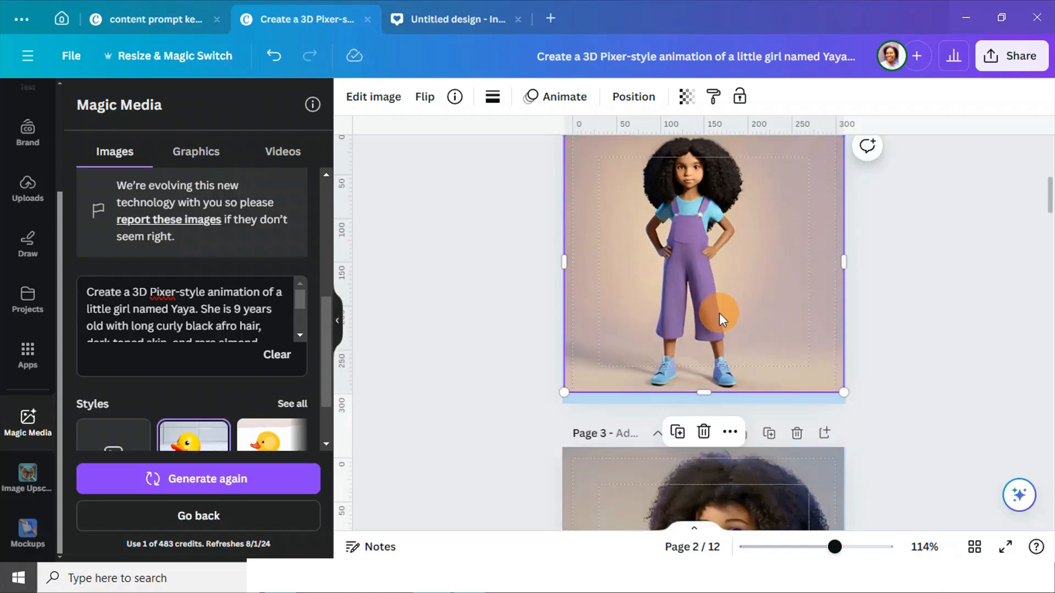
scroll(719, 314, down, 2)
scroll(718, 312, down, 4)
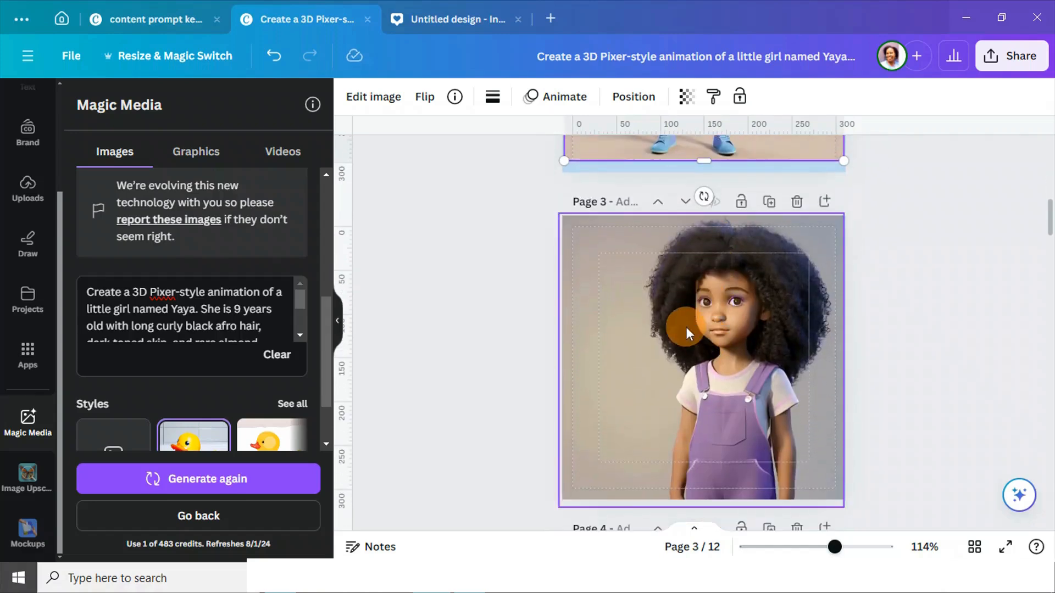
scroll(724, 366, down, 2)
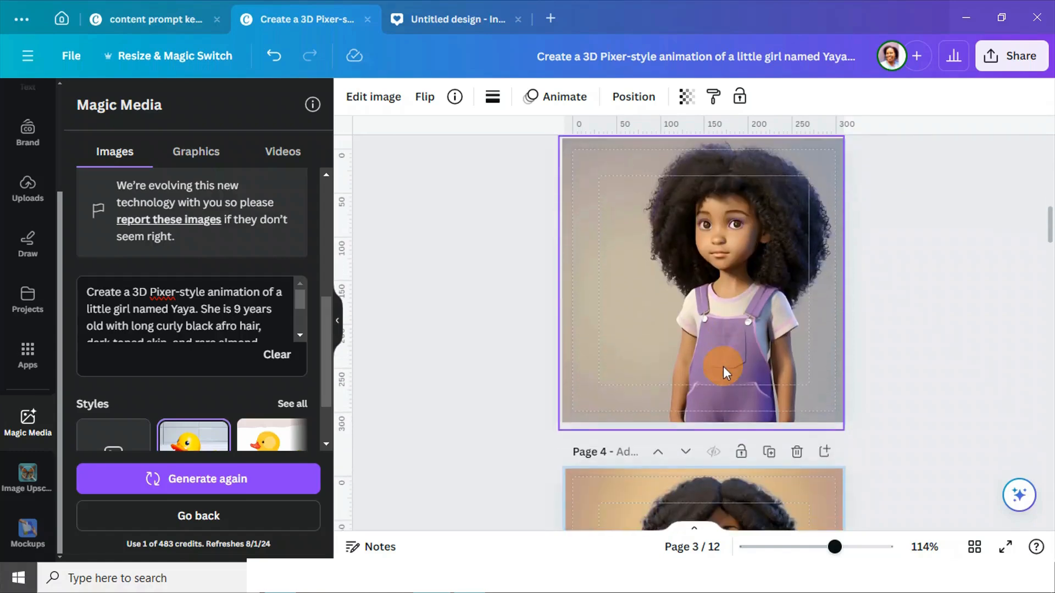
click(744, 341)
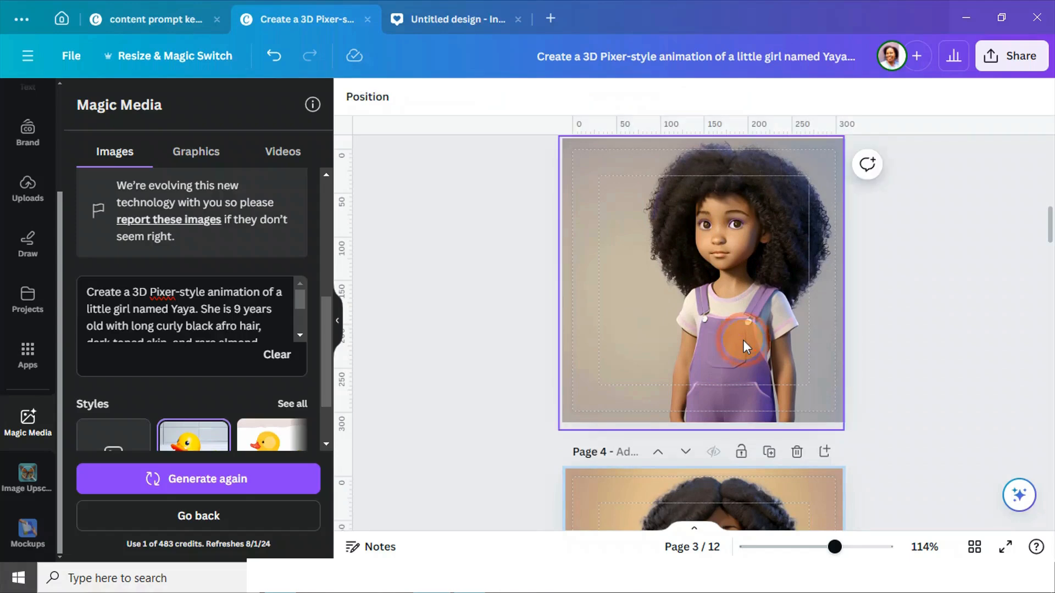
scroll(742, 341, down, 2)
scroll(740, 363, down, 3)
scroll(730, 422, down, 2)
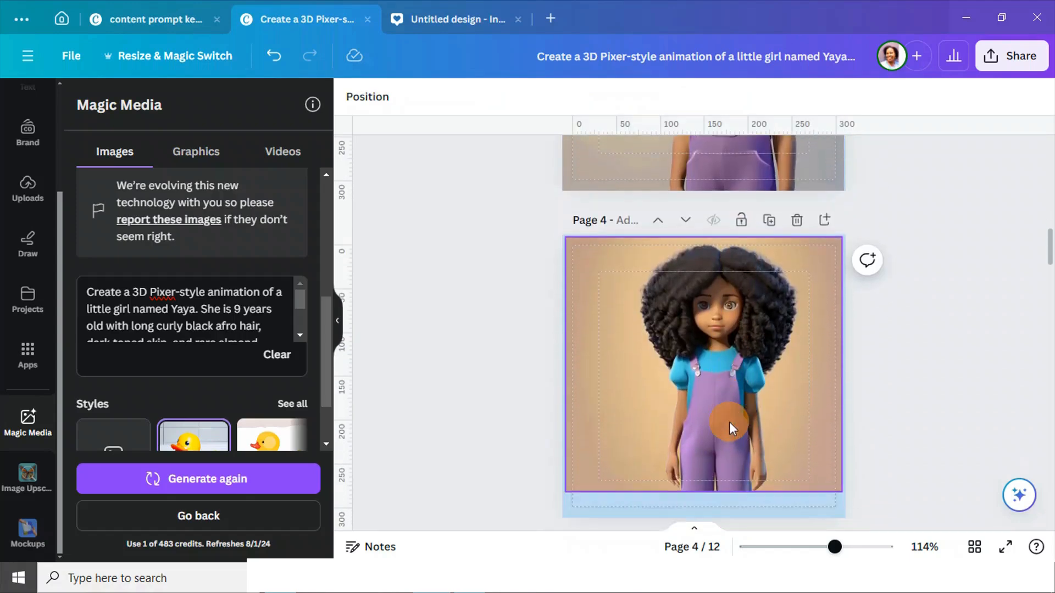
scroll(729, 421, down, 7)
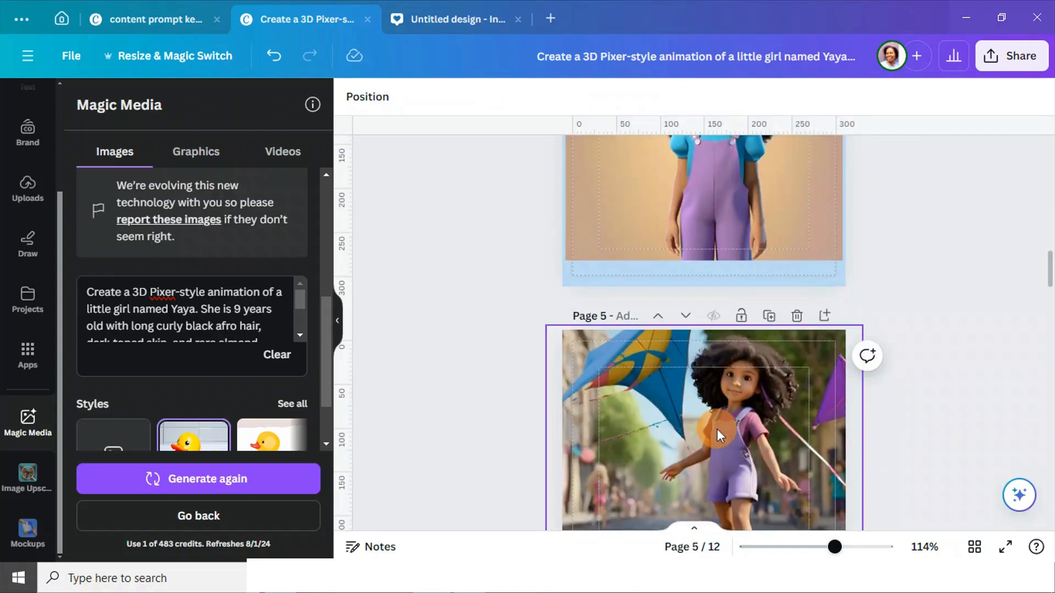
scroll(717, 430, down, 12)
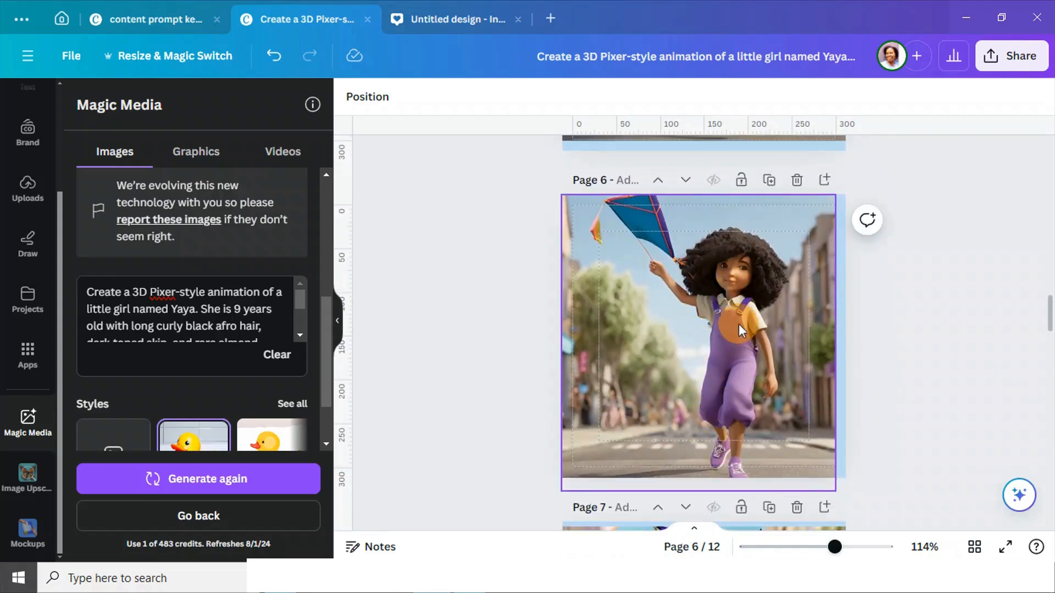
Compare the kite pictures on pages 5 to 7 with the half-body portrait on page 3
scroll(729, 300, up, 10)
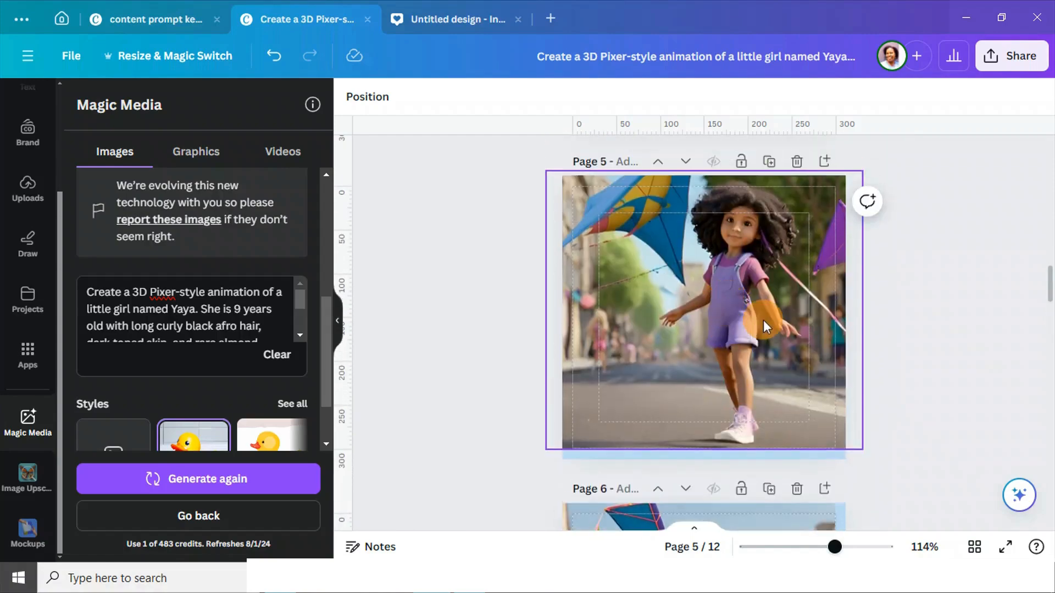
scroll(761, 319, up, 10)
scroll(756, 318, up, 15)
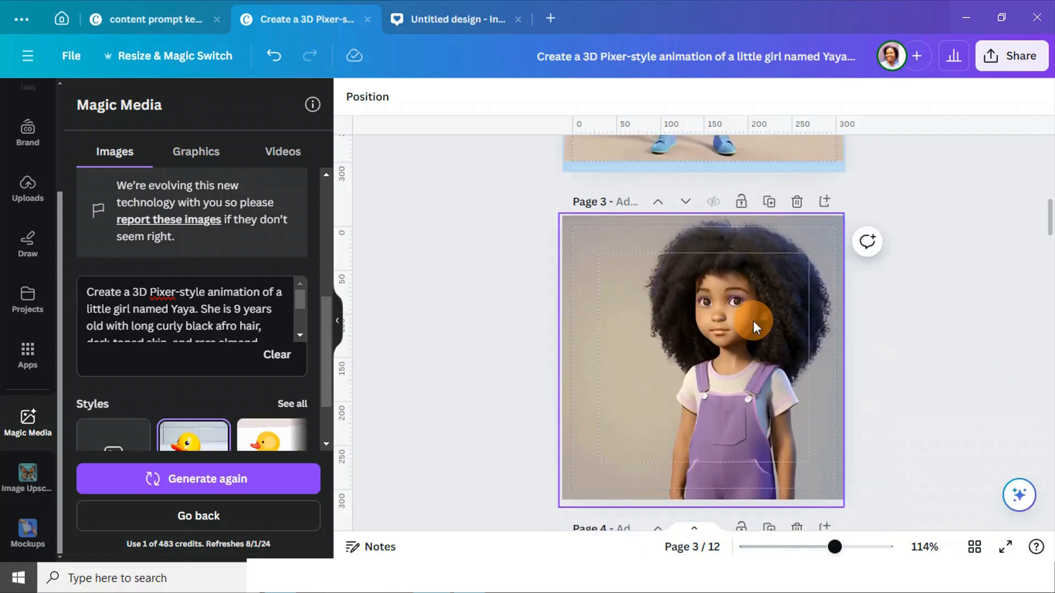
scroll(753, 321, down, 20)
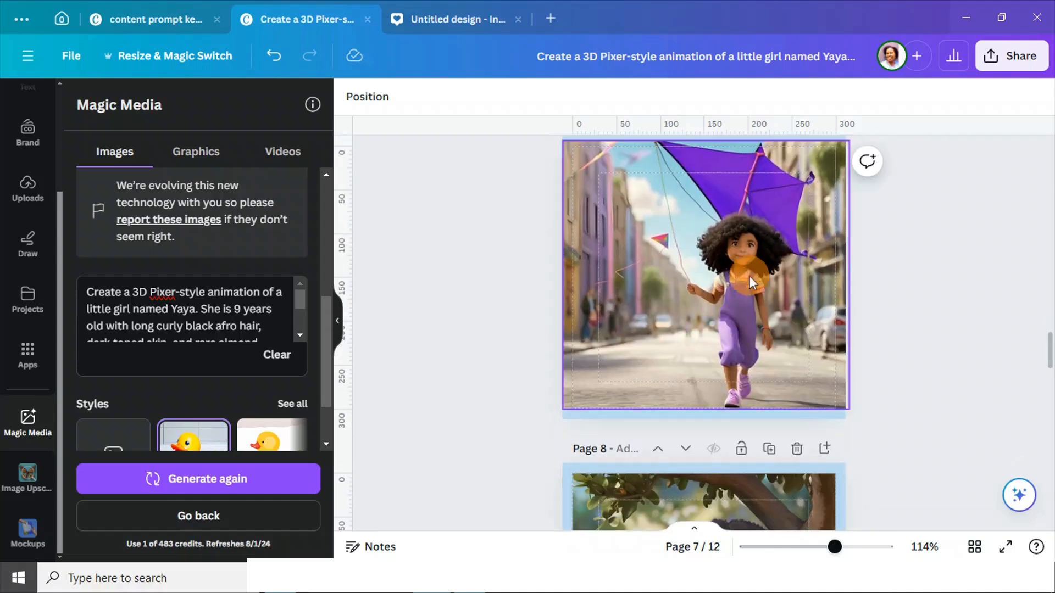
Examine the pictures of the girl reading under a tree from page 8 onward, and go back to the kite pictures
scroll(680, 433, down, 4)
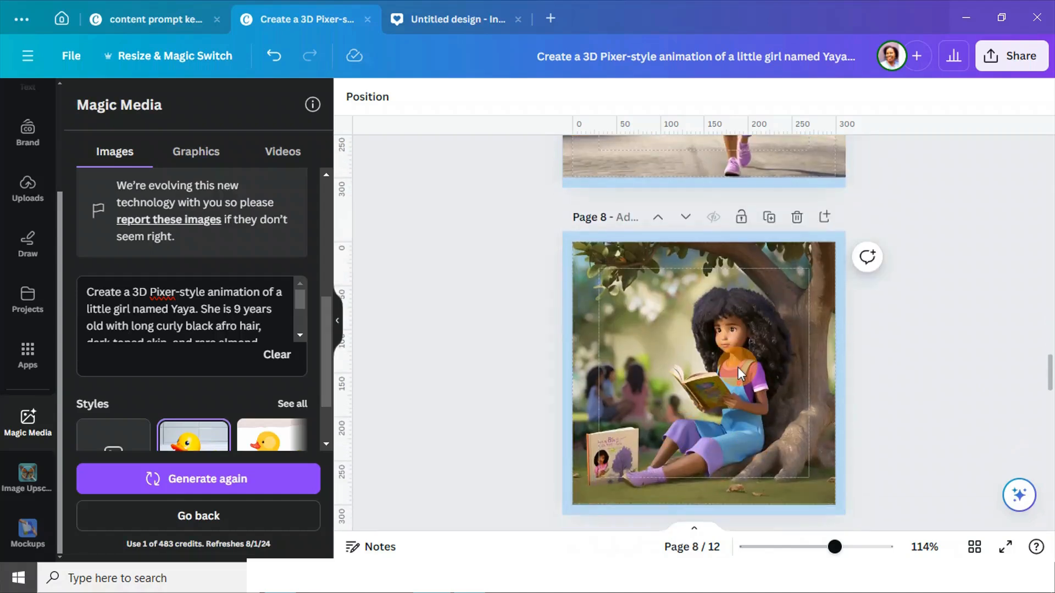
scroll(737, 367, down, 5)
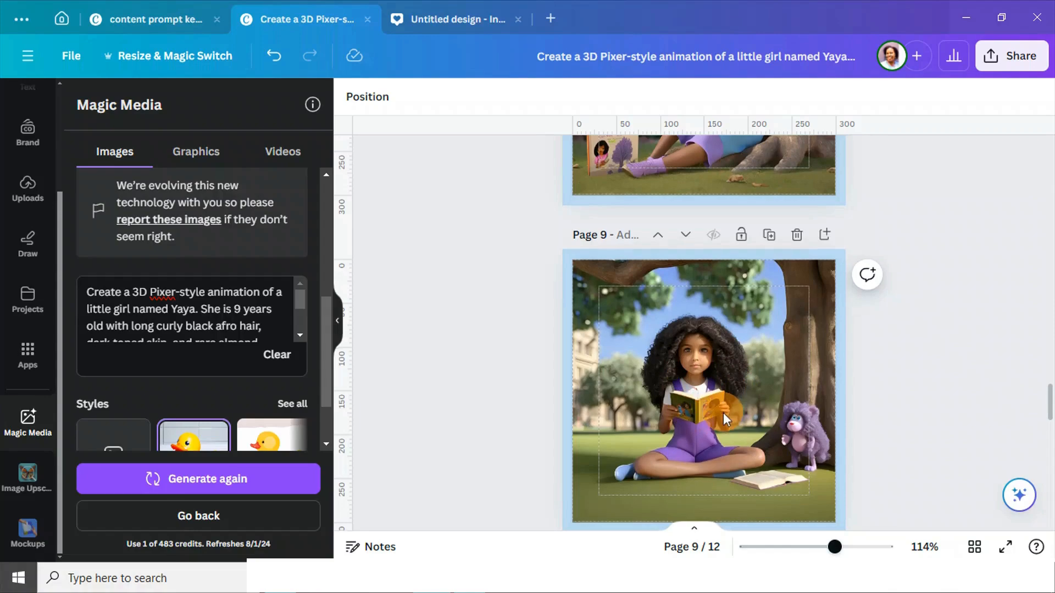
scroll(723, 413, down, 4)
scroll(723, 413, down, 3)
scroll(722, 414, down, 4)
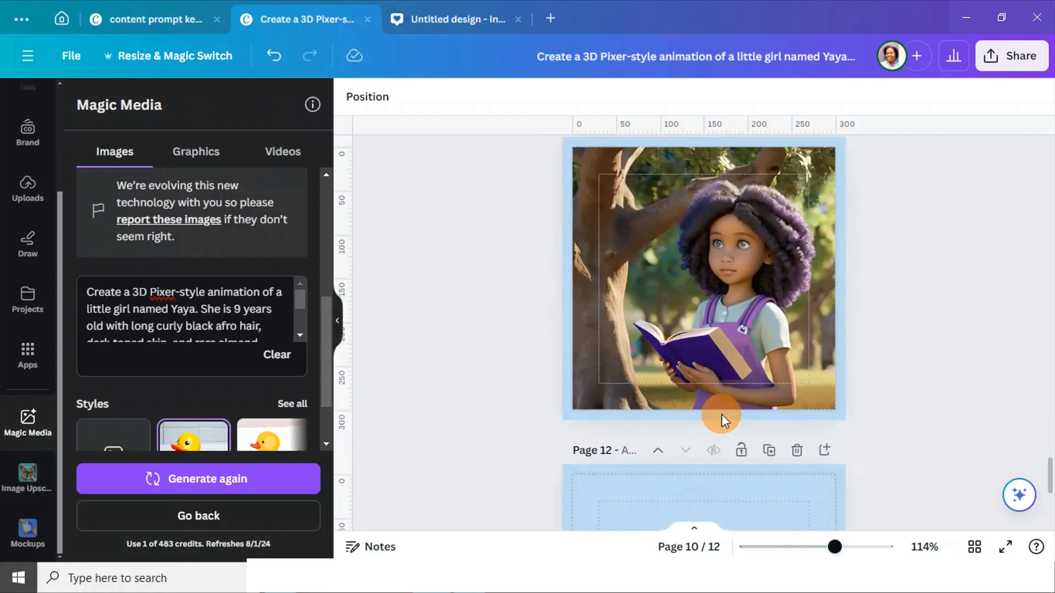
scroll(720, 415, down, 4)
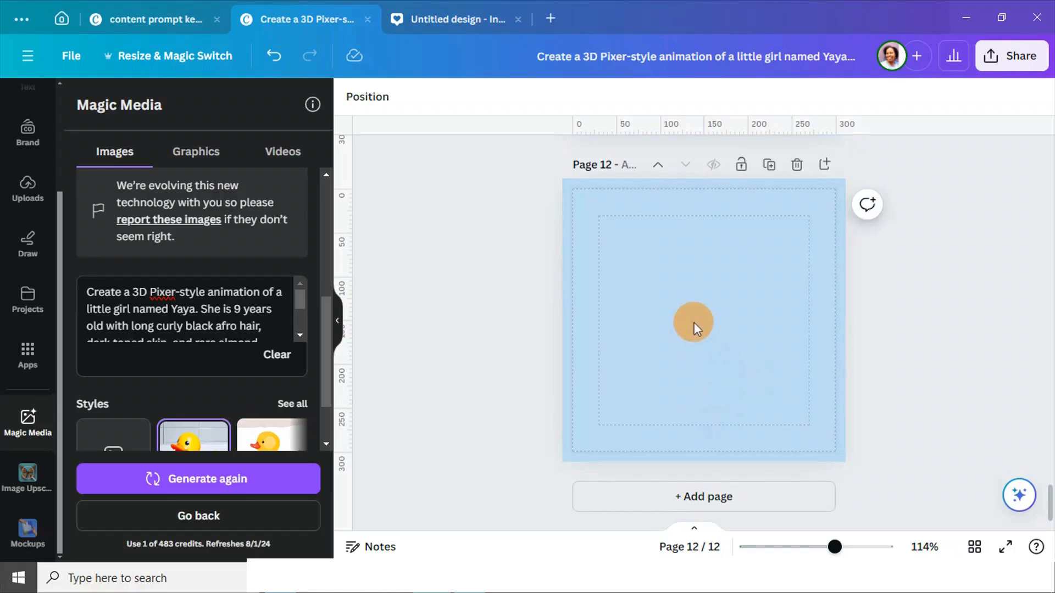
scroll(695, 311, up, 5)
scroll(760, 356, up, 8)
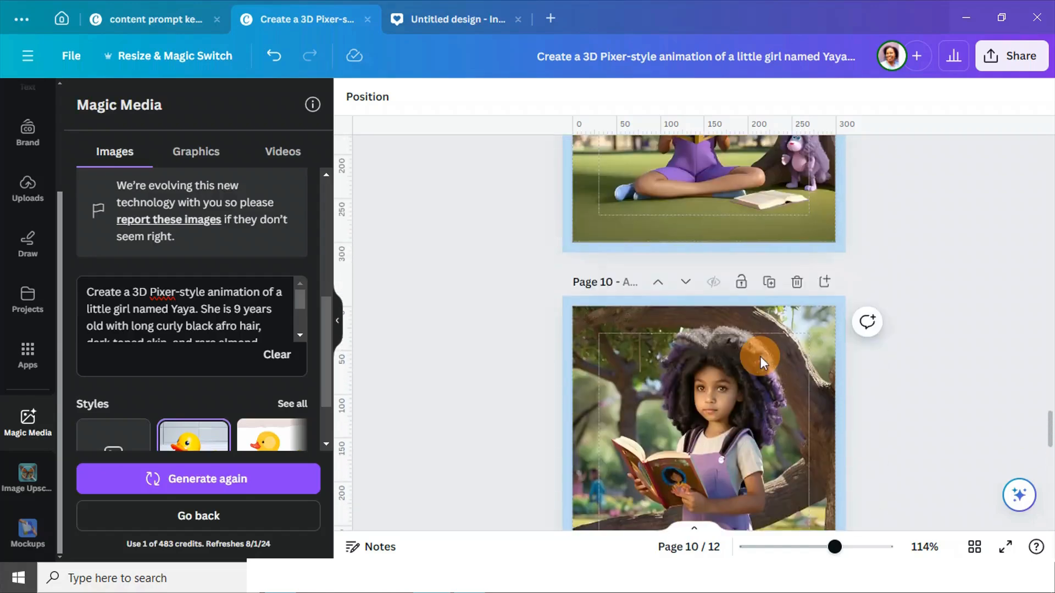
scroll(757, 359, up, 6)
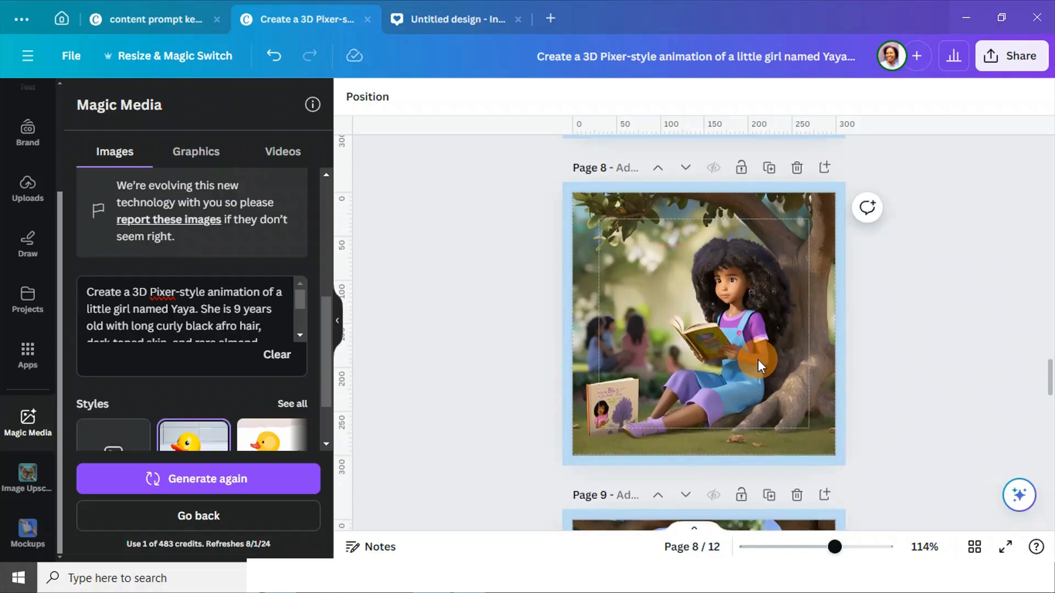
scroll(756, 368, up, 3)
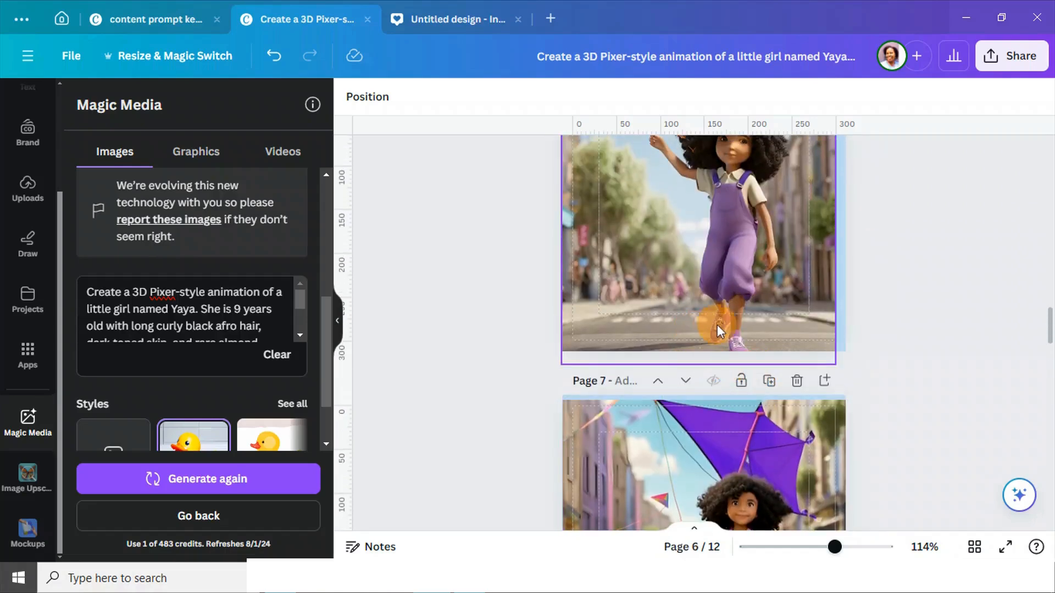
scroll(744, 330, up, 5)
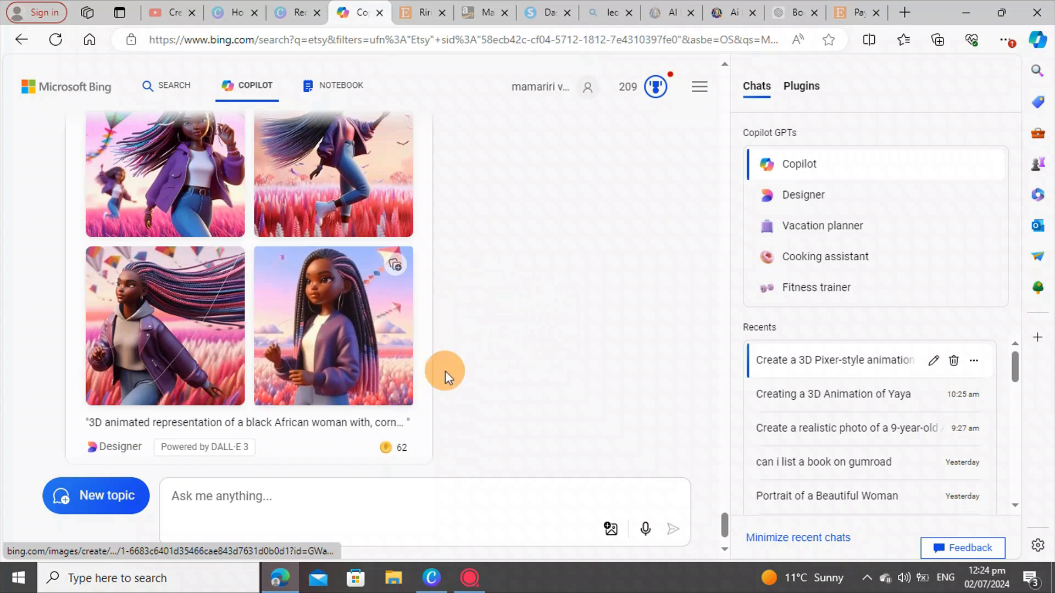
Switch to the Copilot chat and compare the kite-flying images of the woman with the flower-garden images
scroll(408, 363, up, 4)
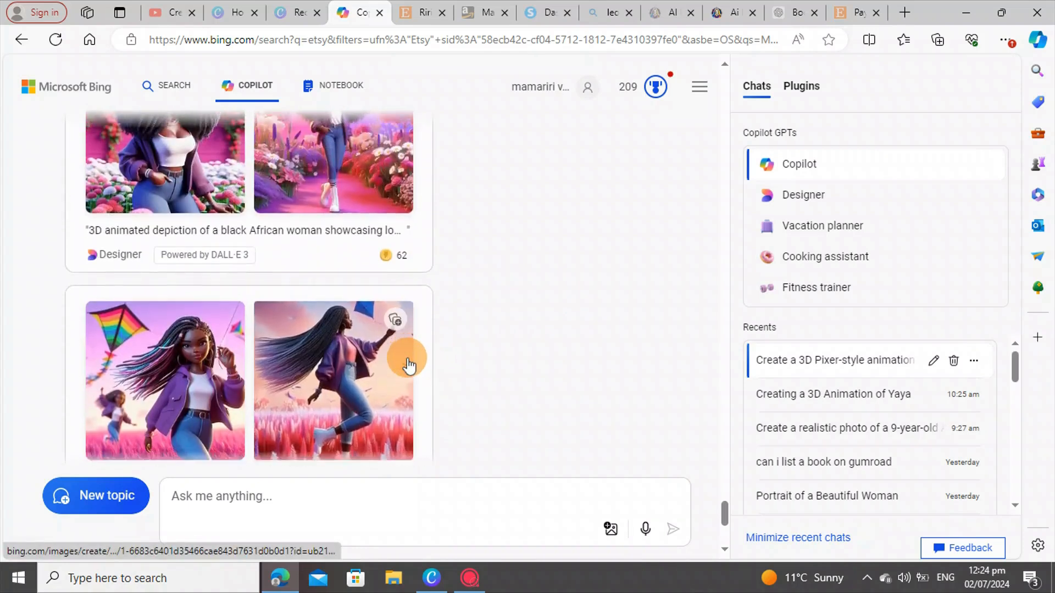
scroll(408, 365, down, 4)
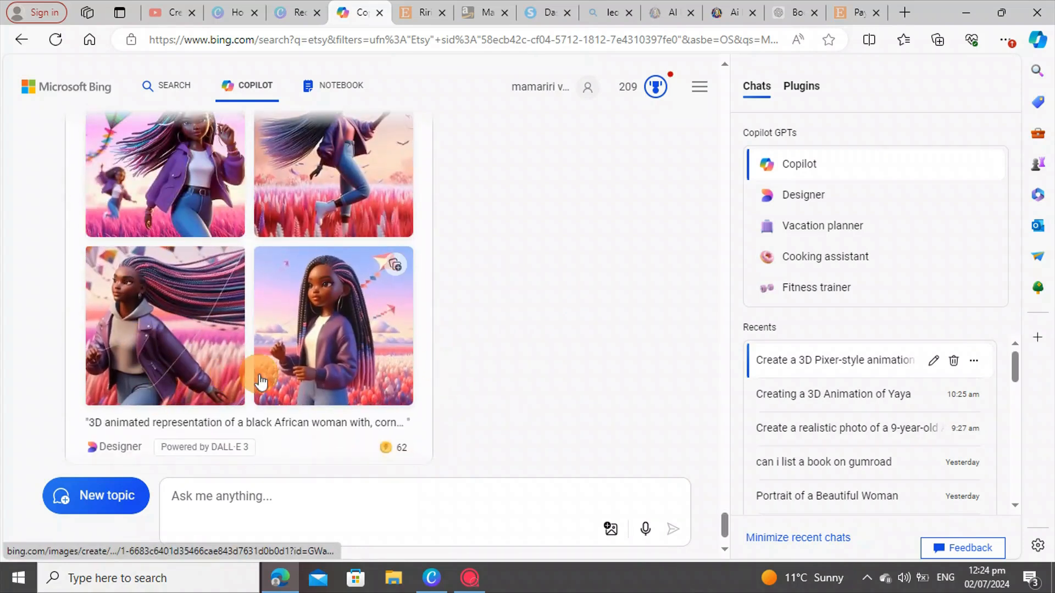
scroll(283, 244, up, 1)
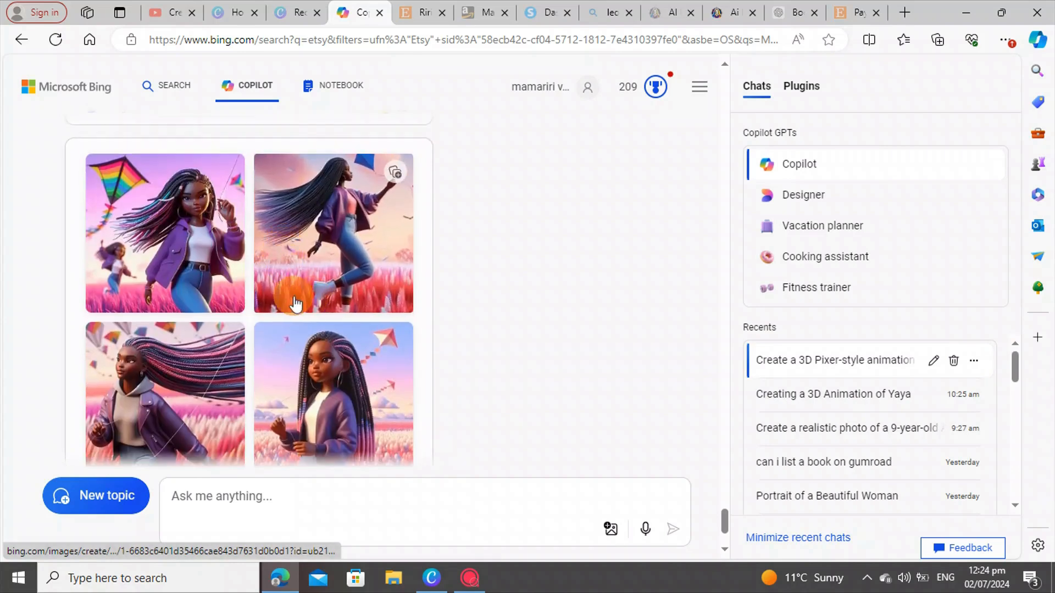
scroll(288, 299, up, 3)
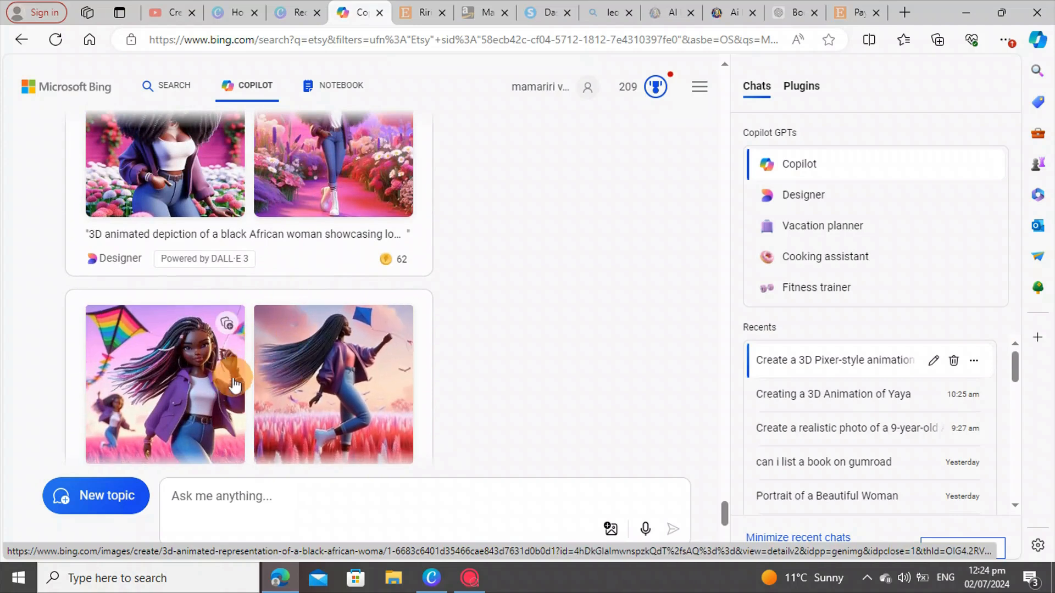
scroll(225, 379, up, 1)
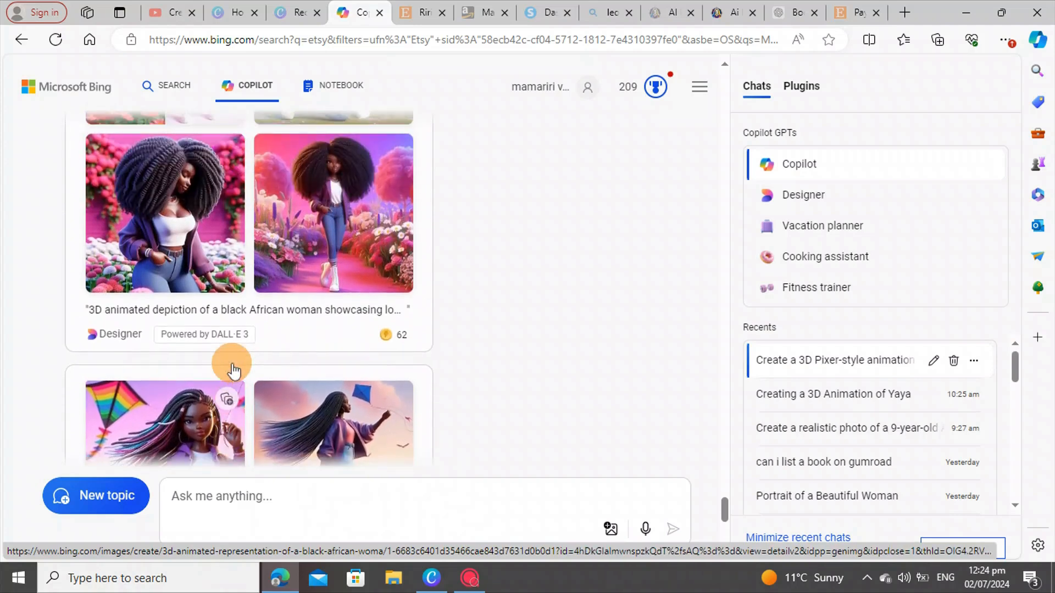
click(338, 232)
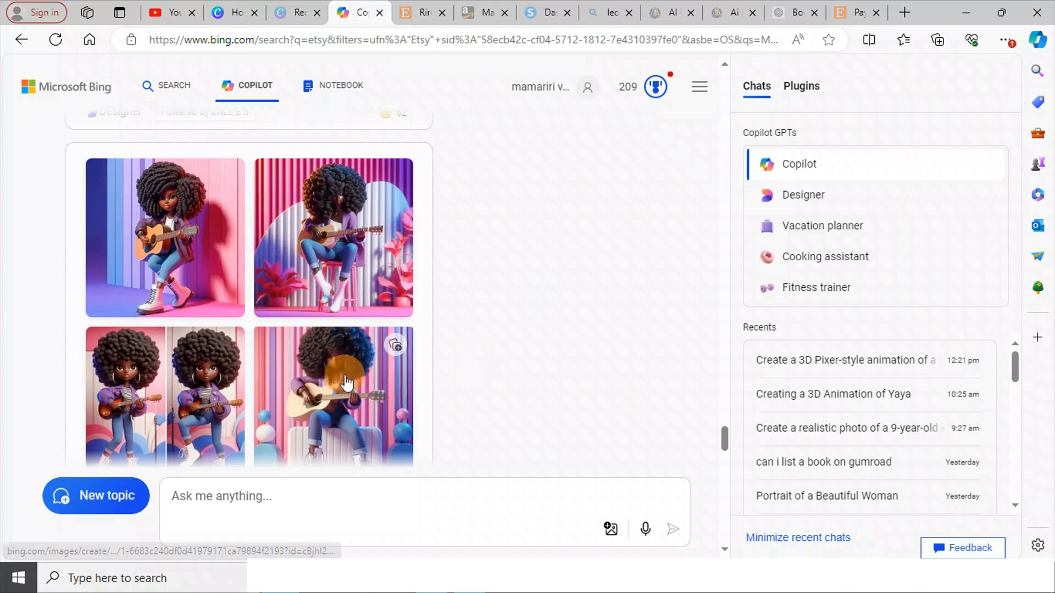
Compare the guitar images of the woman with afro hair against those with cornrows in the chat
scroll(327, 382, down, 3)
scroll(324, 381, down, 5)
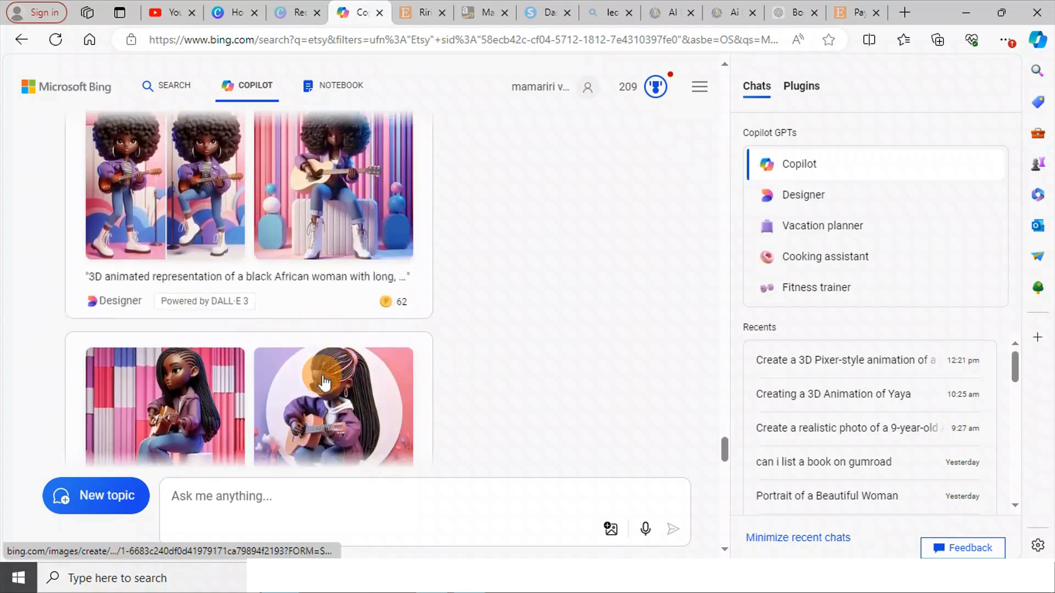
scroll(323, 380, down, 2)
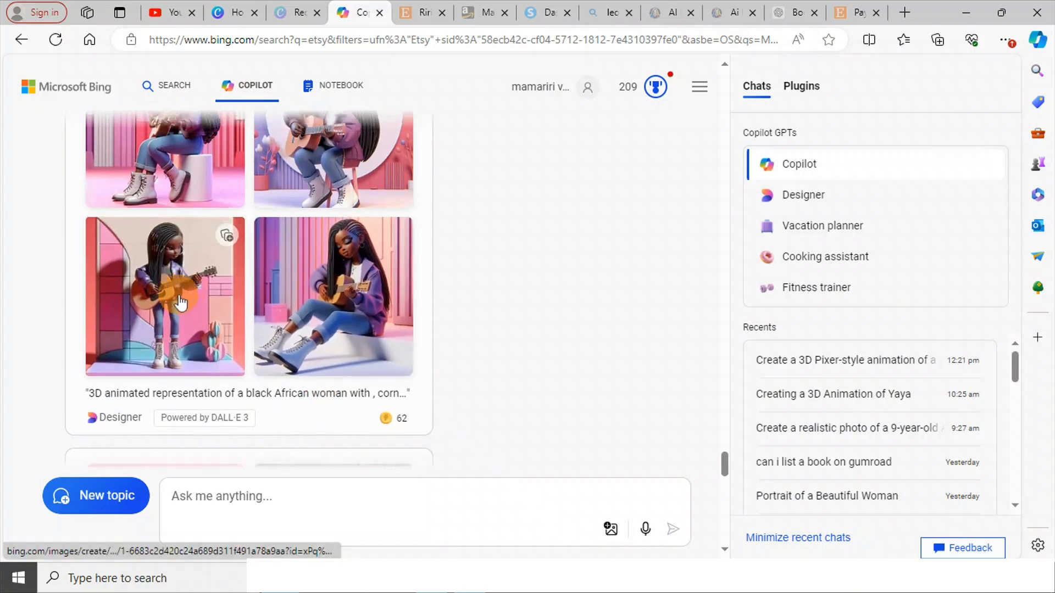
Compare the guitar images with the earlier images of the seated woman laughing in purple and yellow jackets
scroll(180, 302, up, 1)
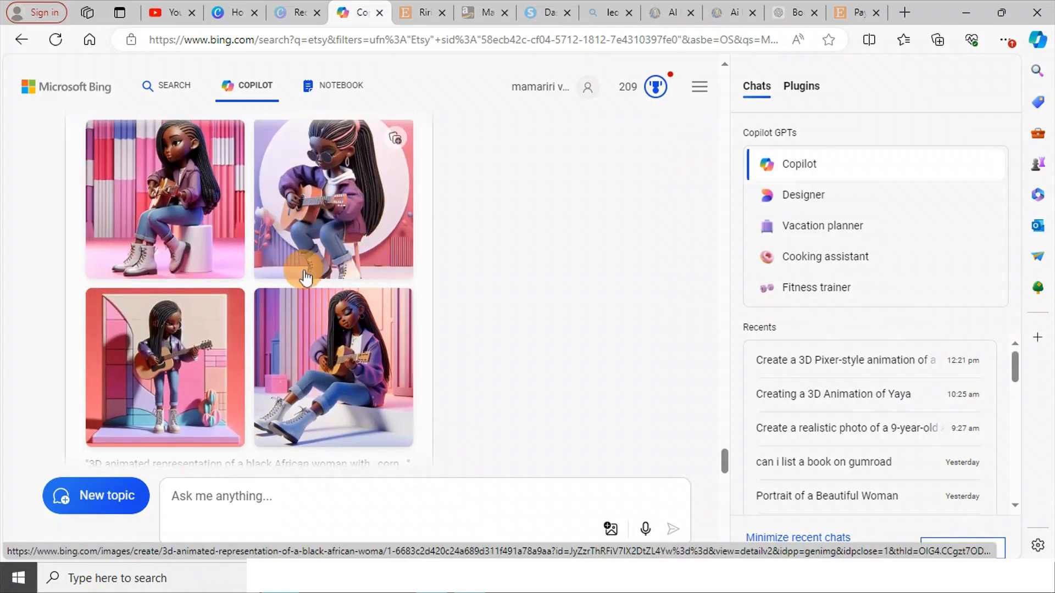
scroll(341, 313, up, 5)
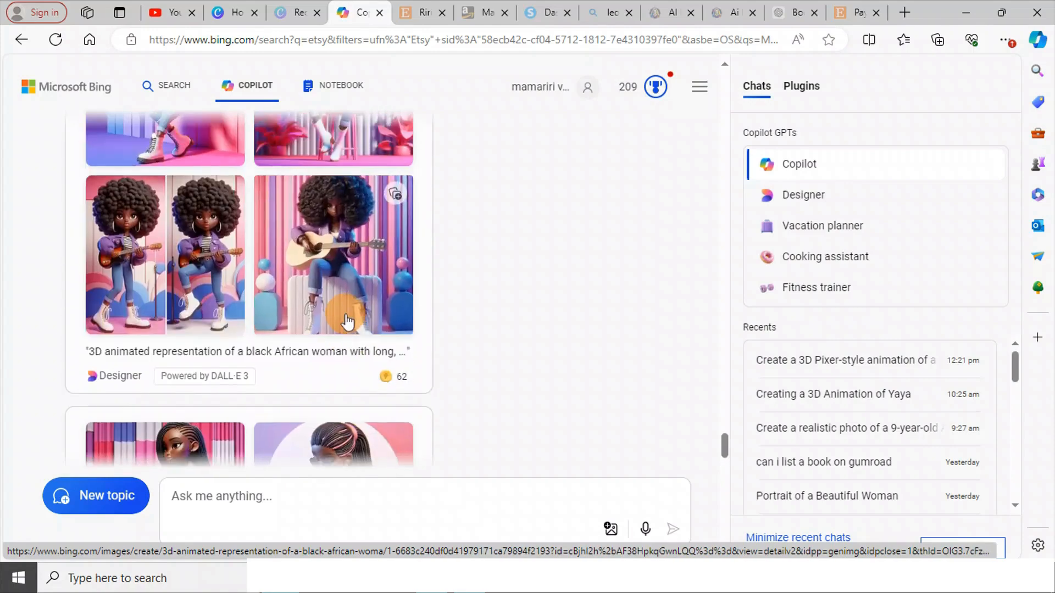
scroll(347, 322, up, 10)
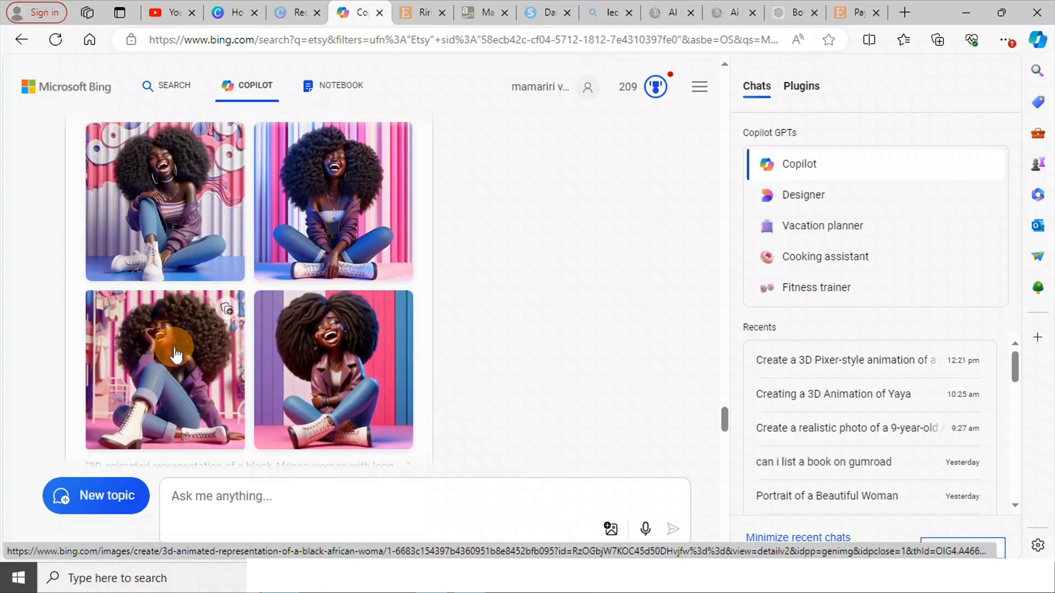
scroll(225, 268, up, 4)
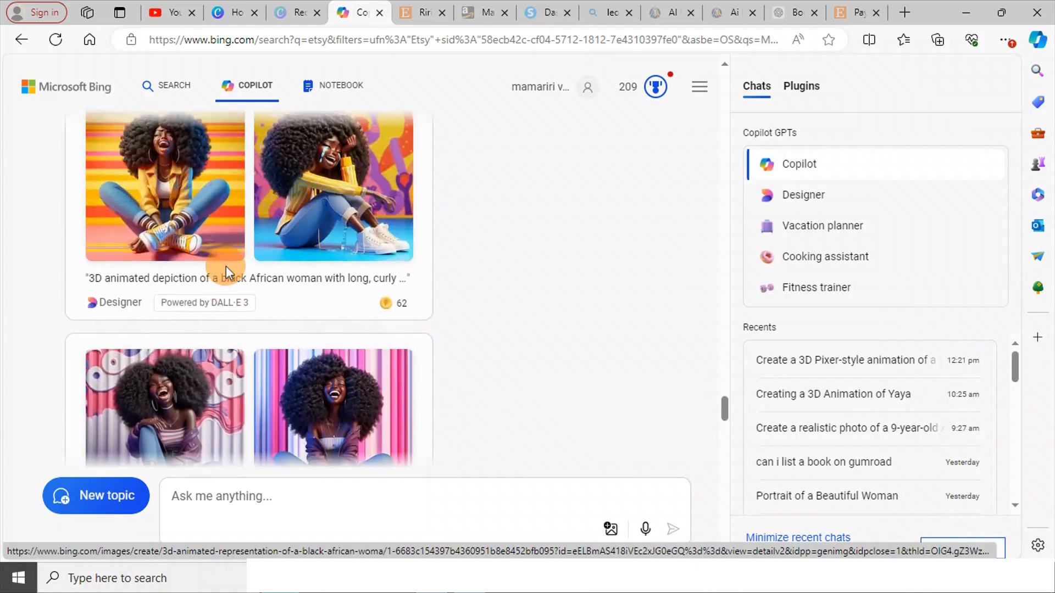
scroll(226, 270, up, 1)
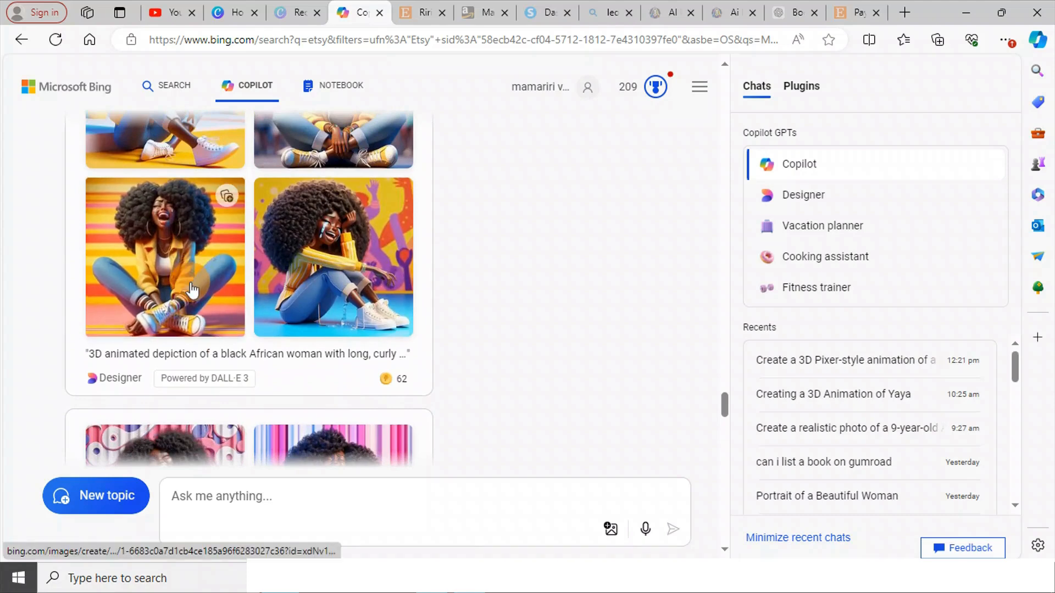
scroll(192, 290, down, 1)
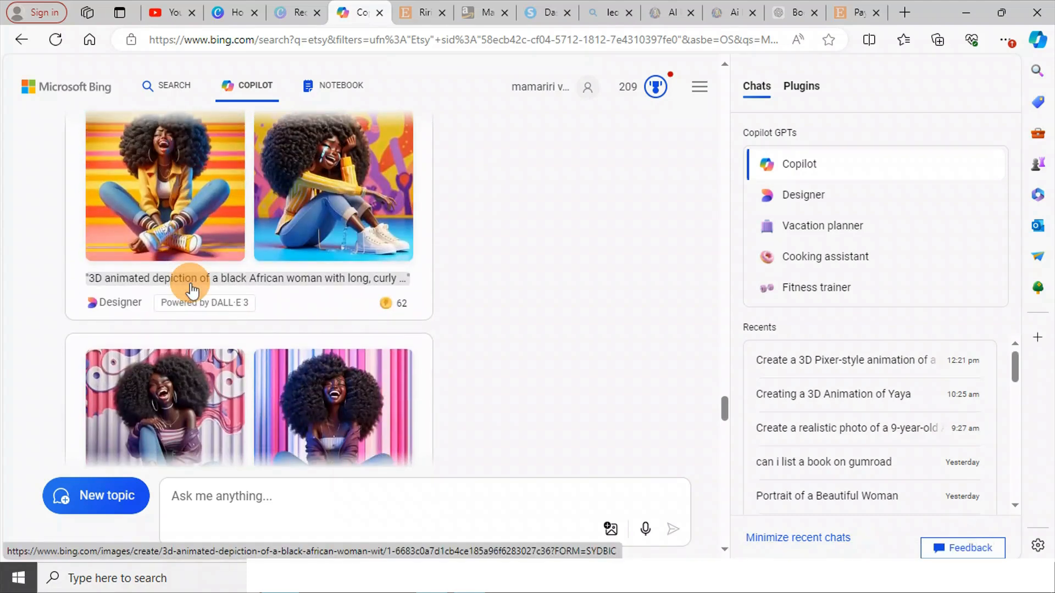
scroll(191, 289, down, 2)
scroll(192, 220, up, 2)
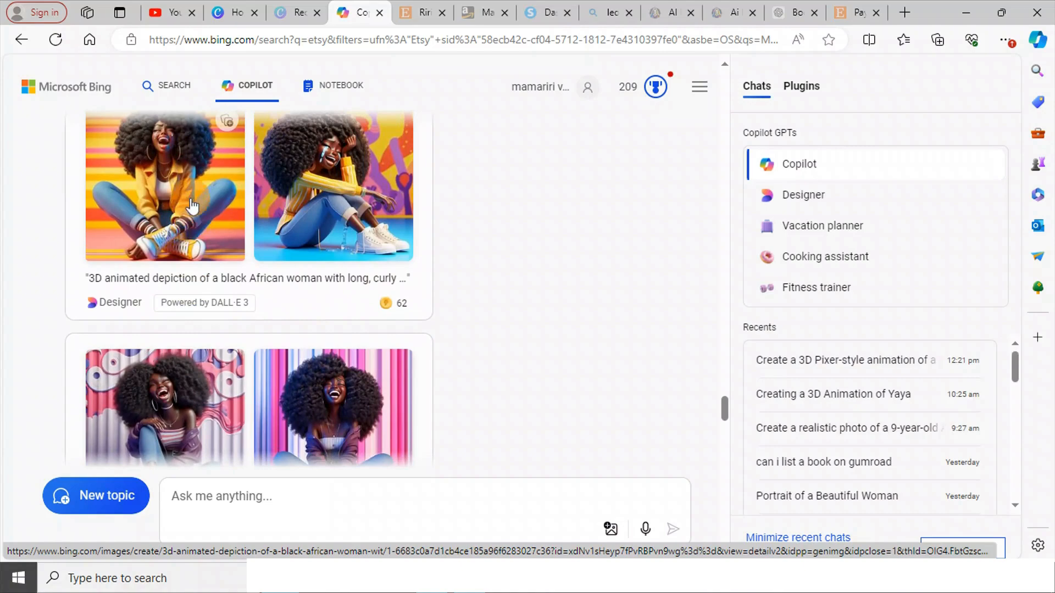
Review the afro and cornrow guitar images again, and open the one of the cornrowed woman seated on a white block
scroll(201, 351, down, 2)
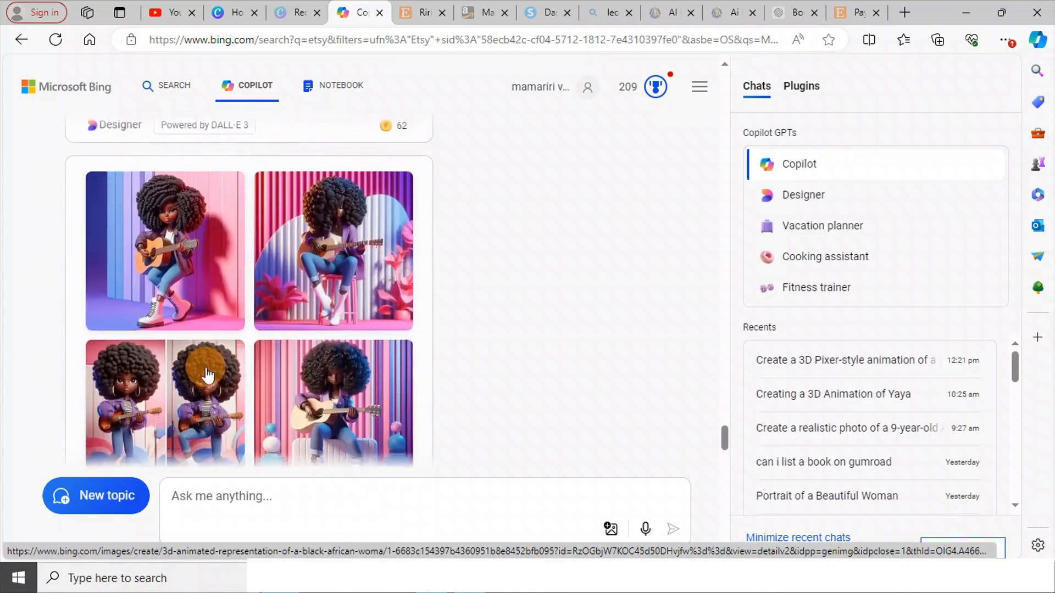
scroll(214, 385, down, 2)
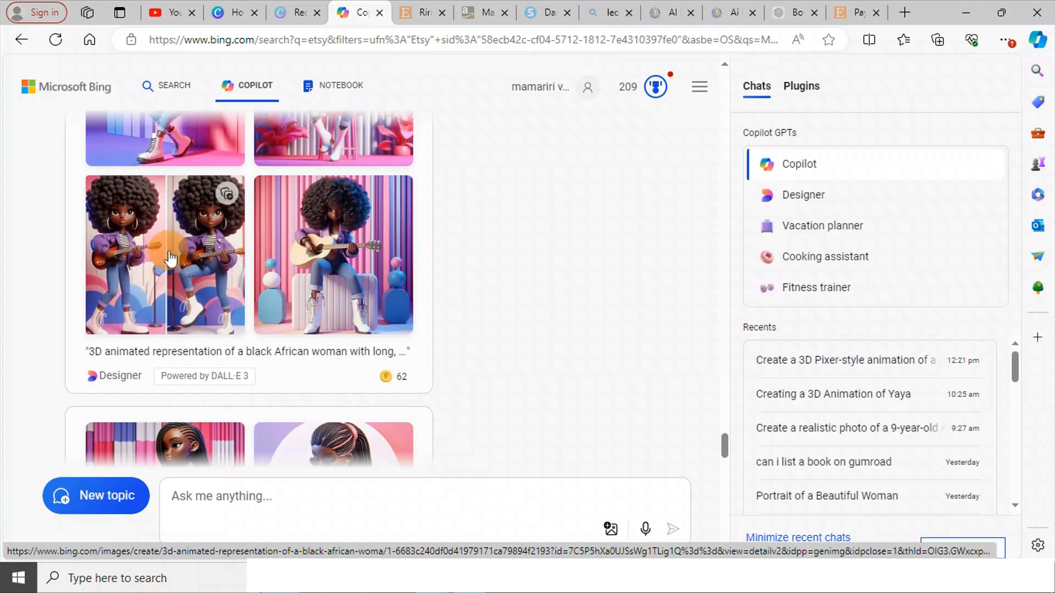
scroll(220, 302, down, 3)
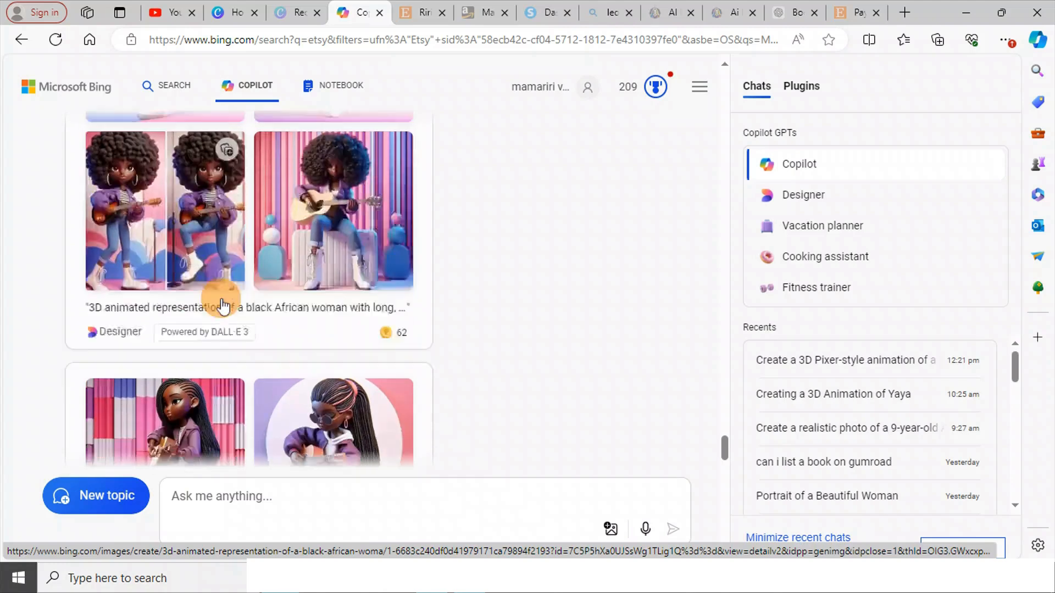
scroll(170, 341, down, 3)
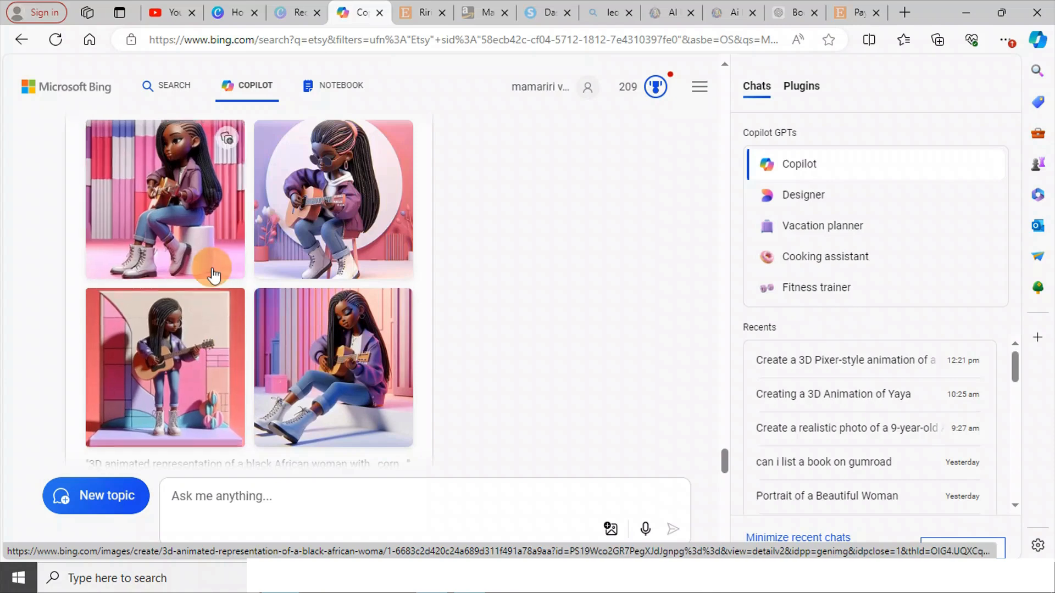
click(237, 257)
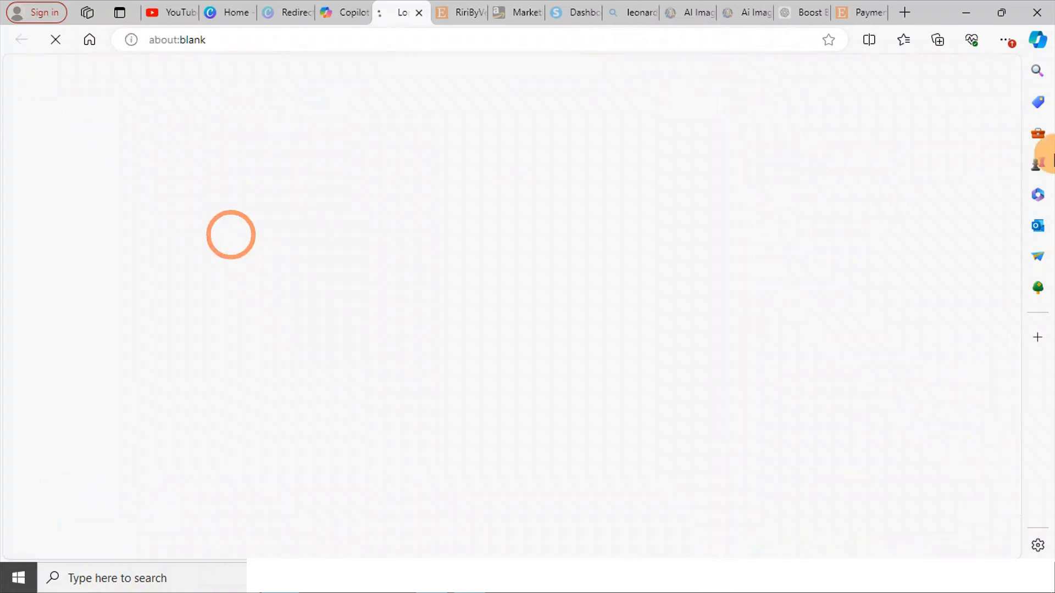